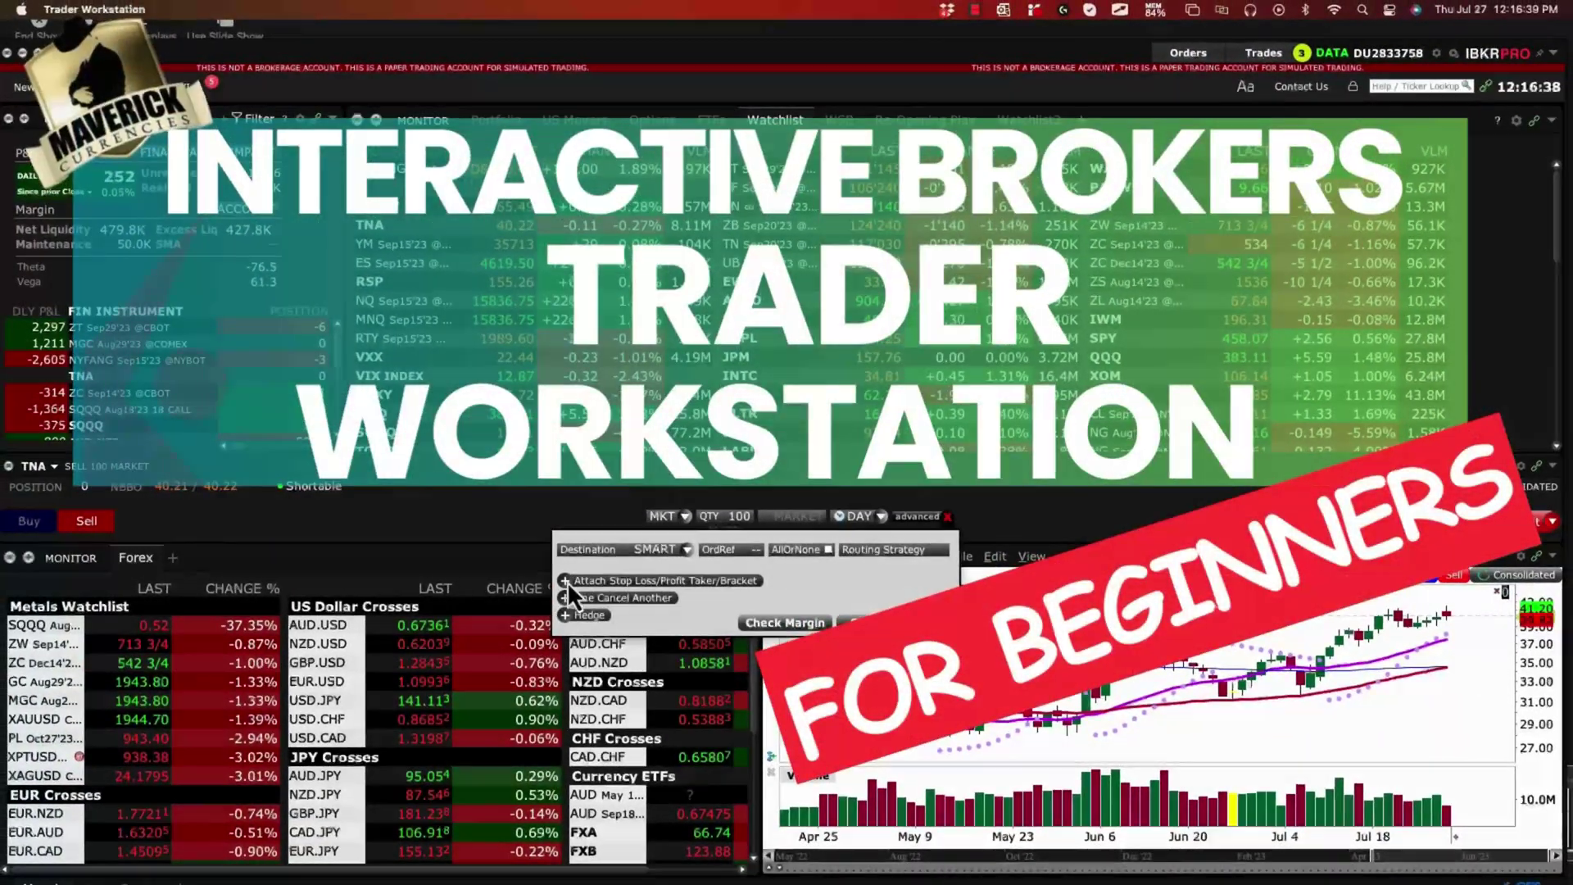
Reveal the bracket, profit taker and stop loss options in the order-entry panel
left_click(567, 582)
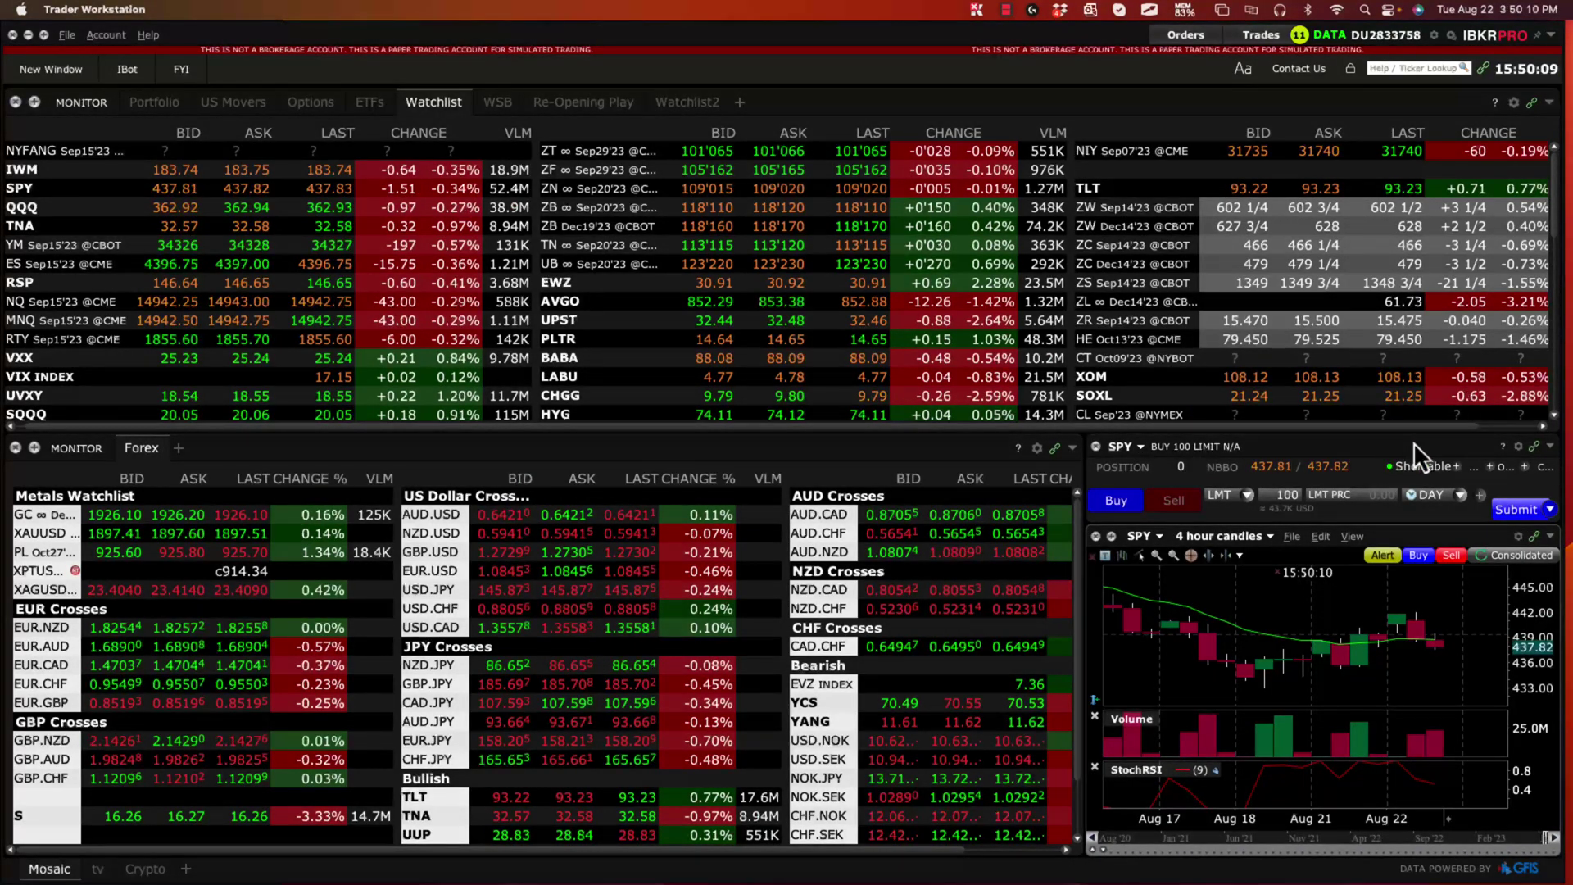
Maximize the SPY chart and change its background colour from black to light grey
double_click(1418, 537)
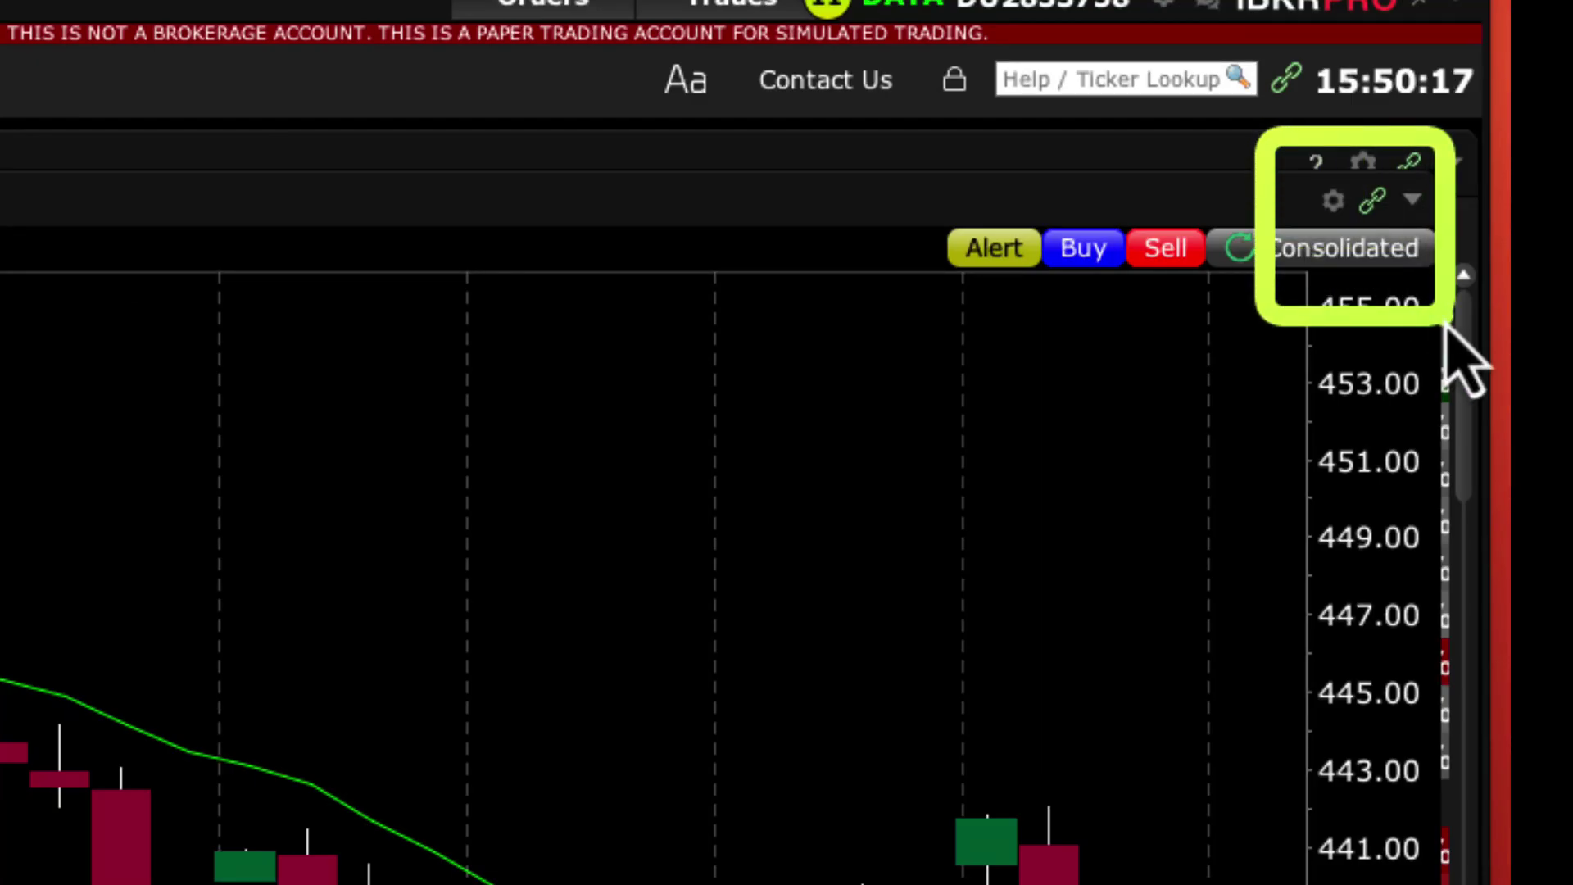
left_click(1344, 201)
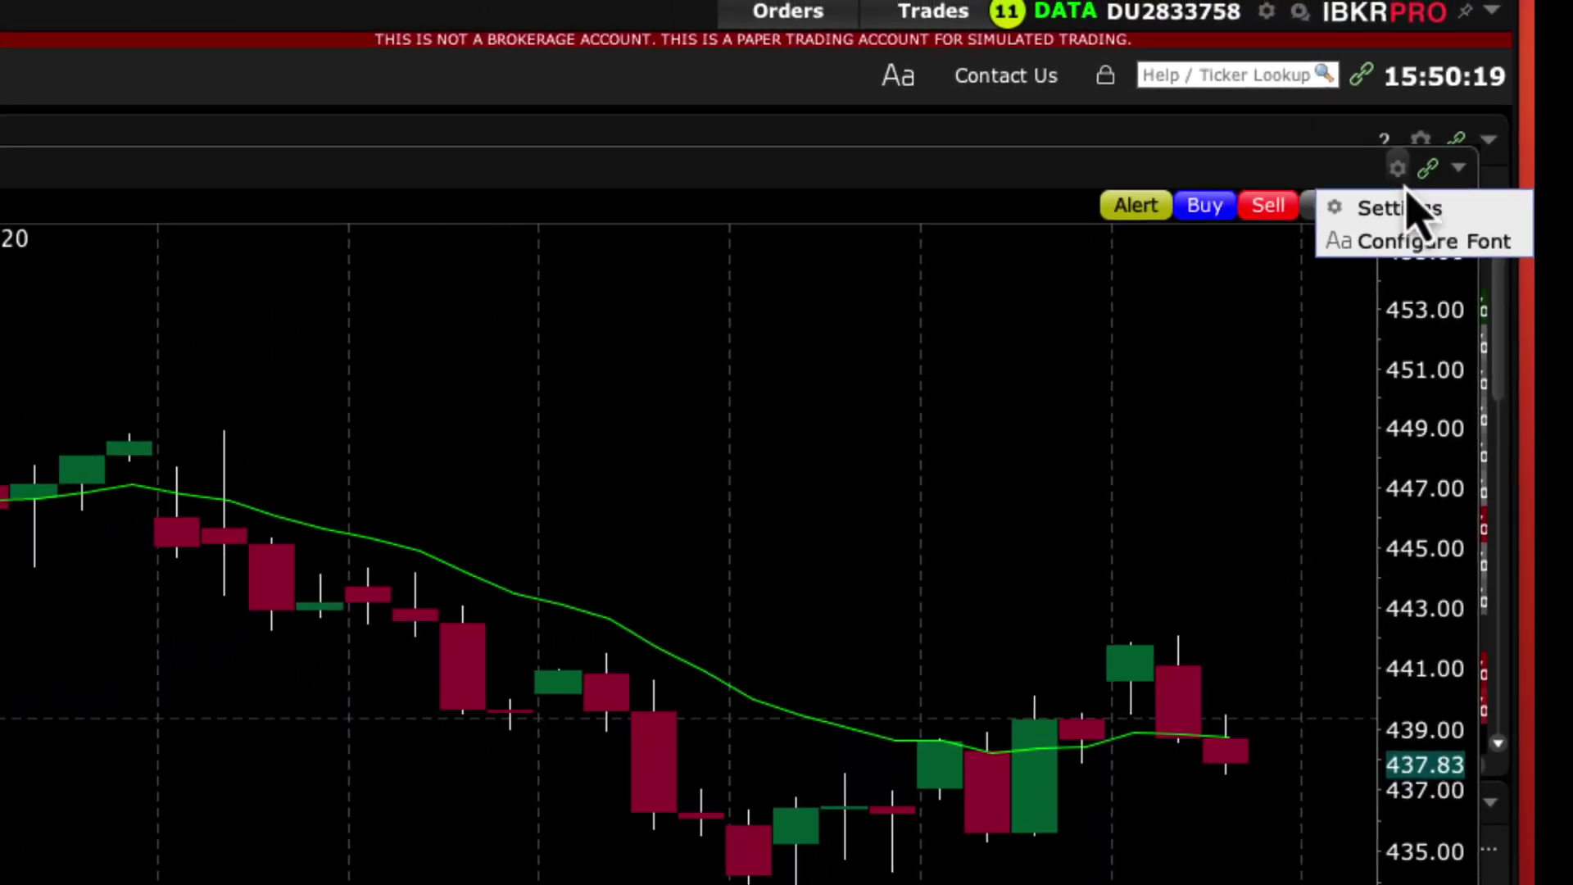
left_click(1351, 250)
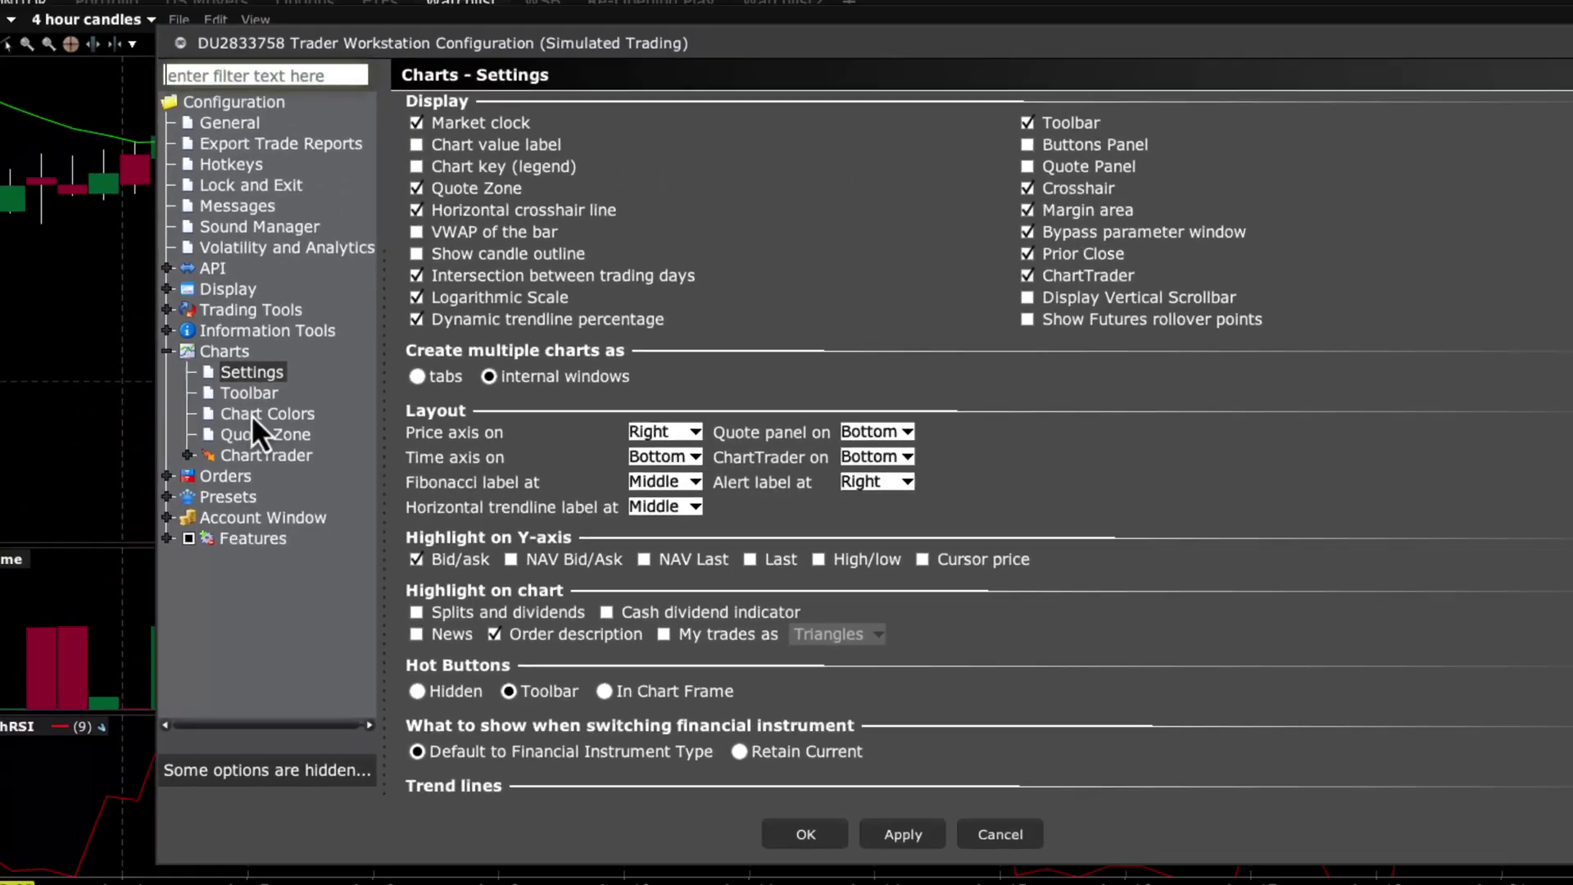
left_click(270, 427)
left_click(716, 316)
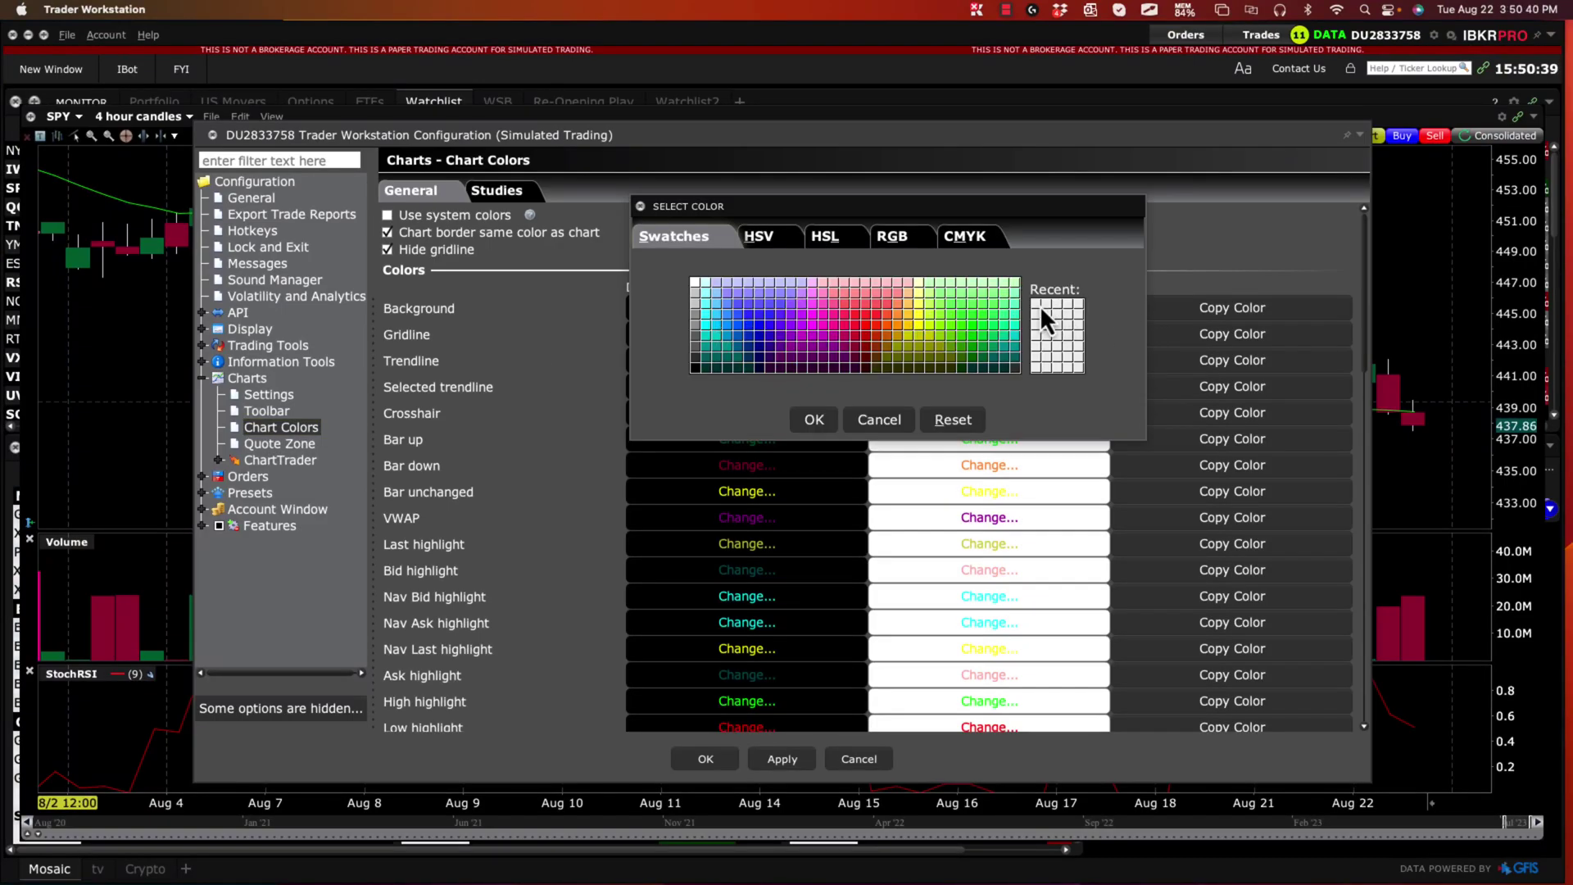
left_click(813, 420)
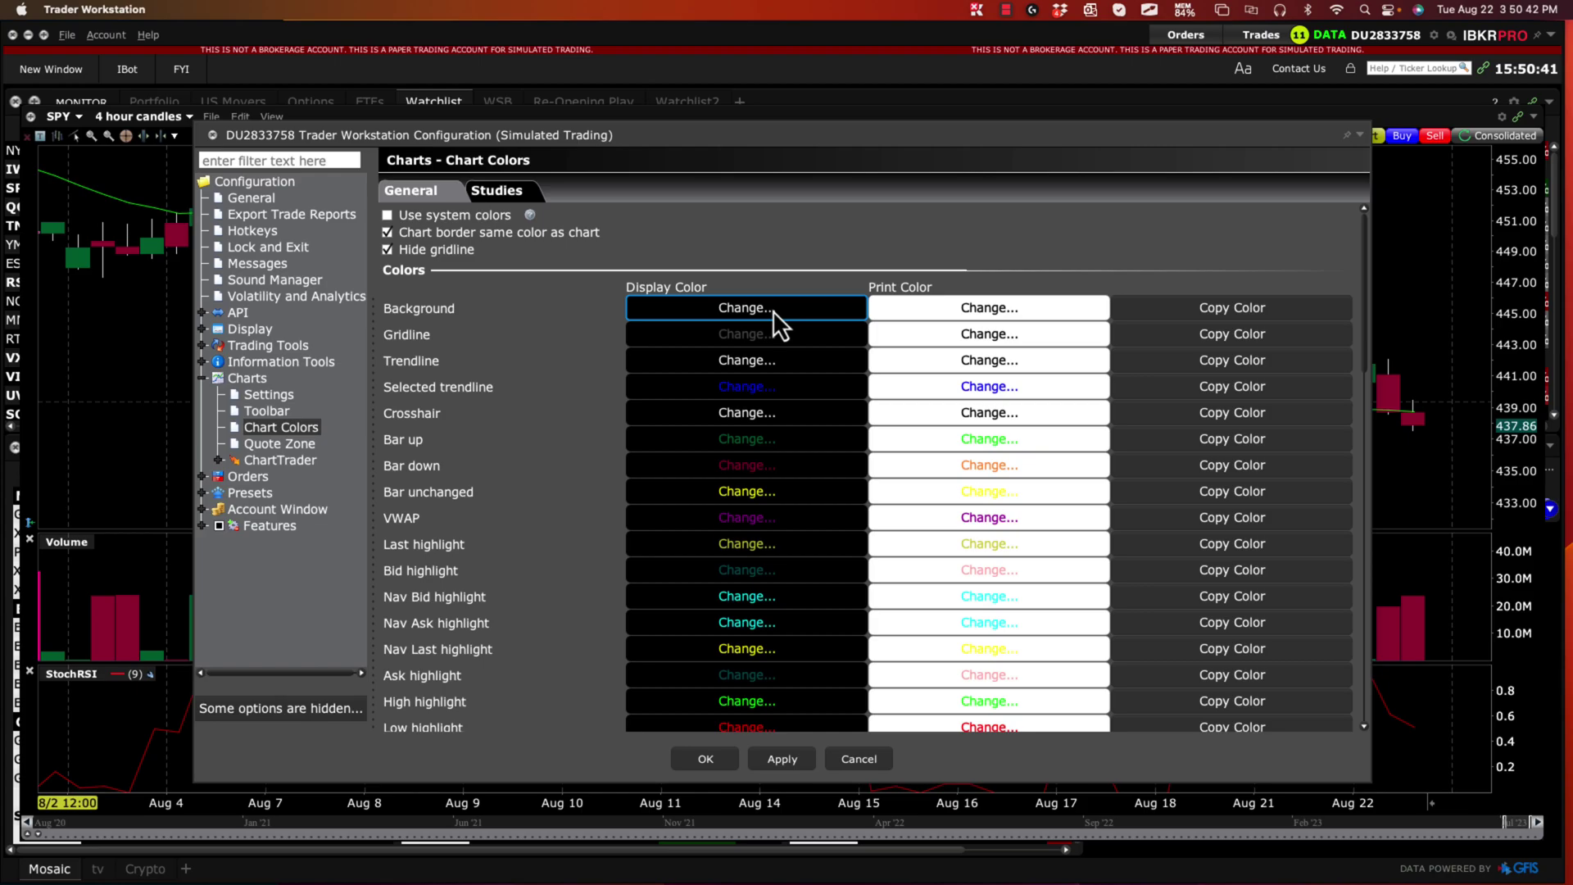
left_click(995, 307)
left_click(1036, 312)
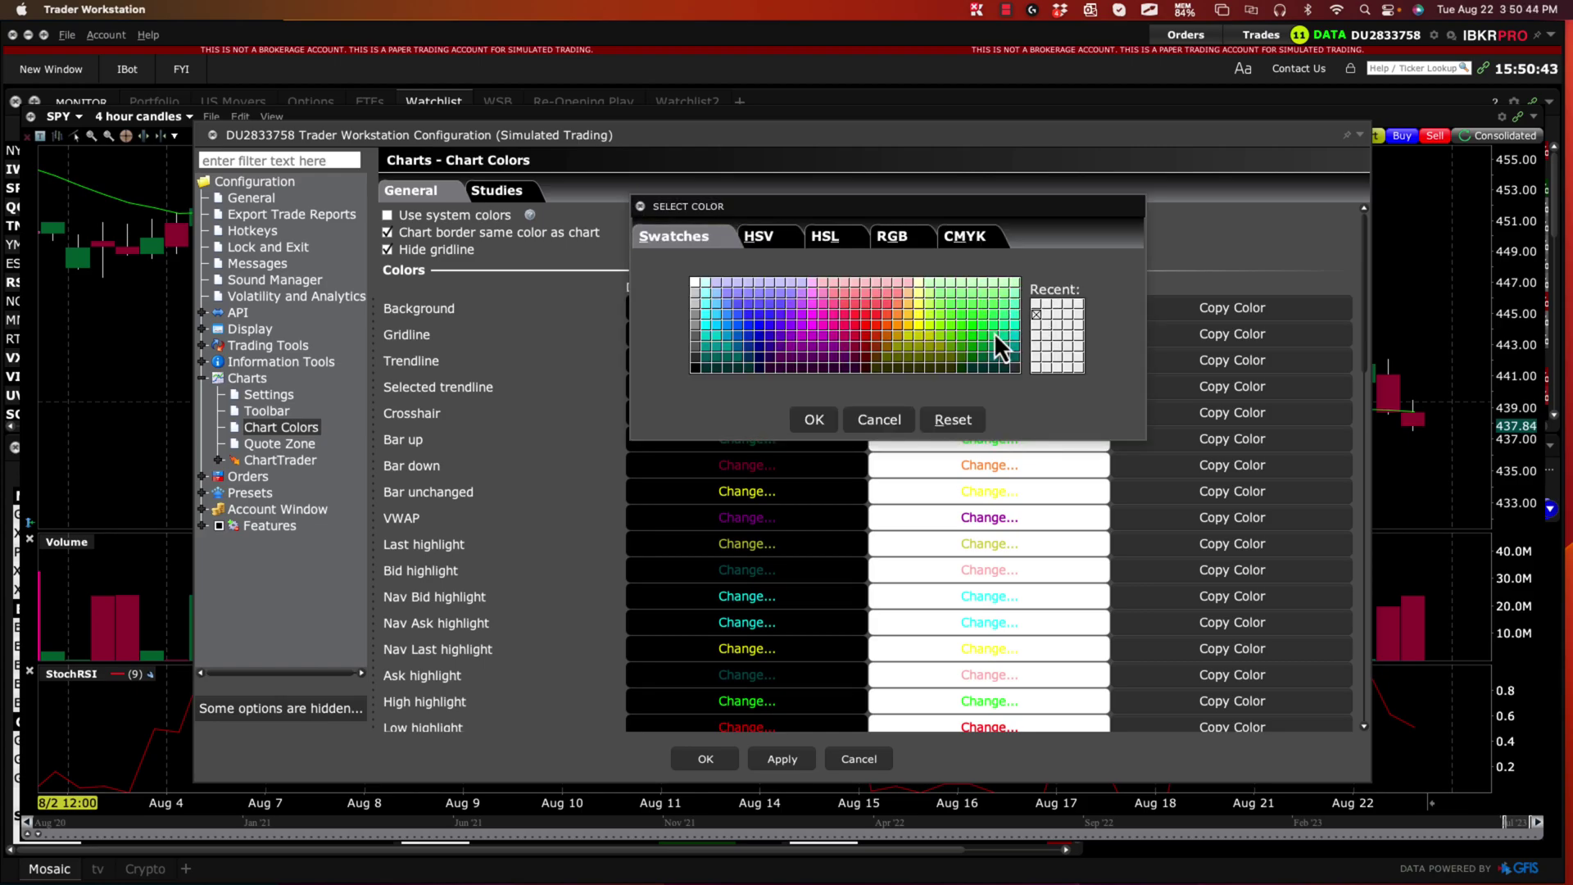
left_click(815, 417)
left_click(701, 760)
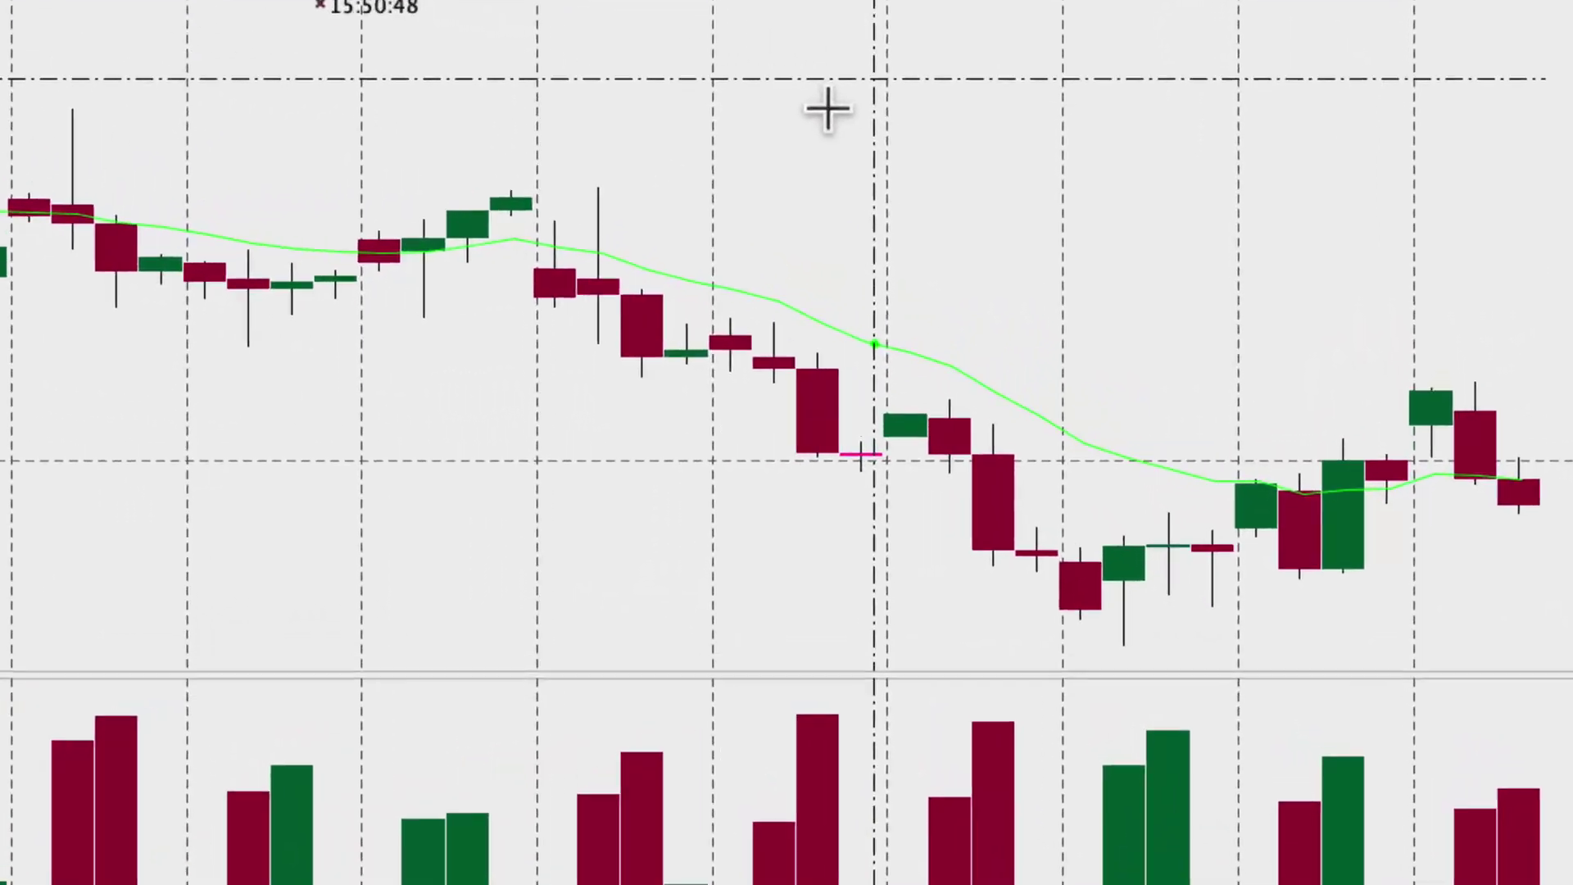
Open the SPY chart's Chart Parameters dialog and move it to the right
right_click(1019, 208)
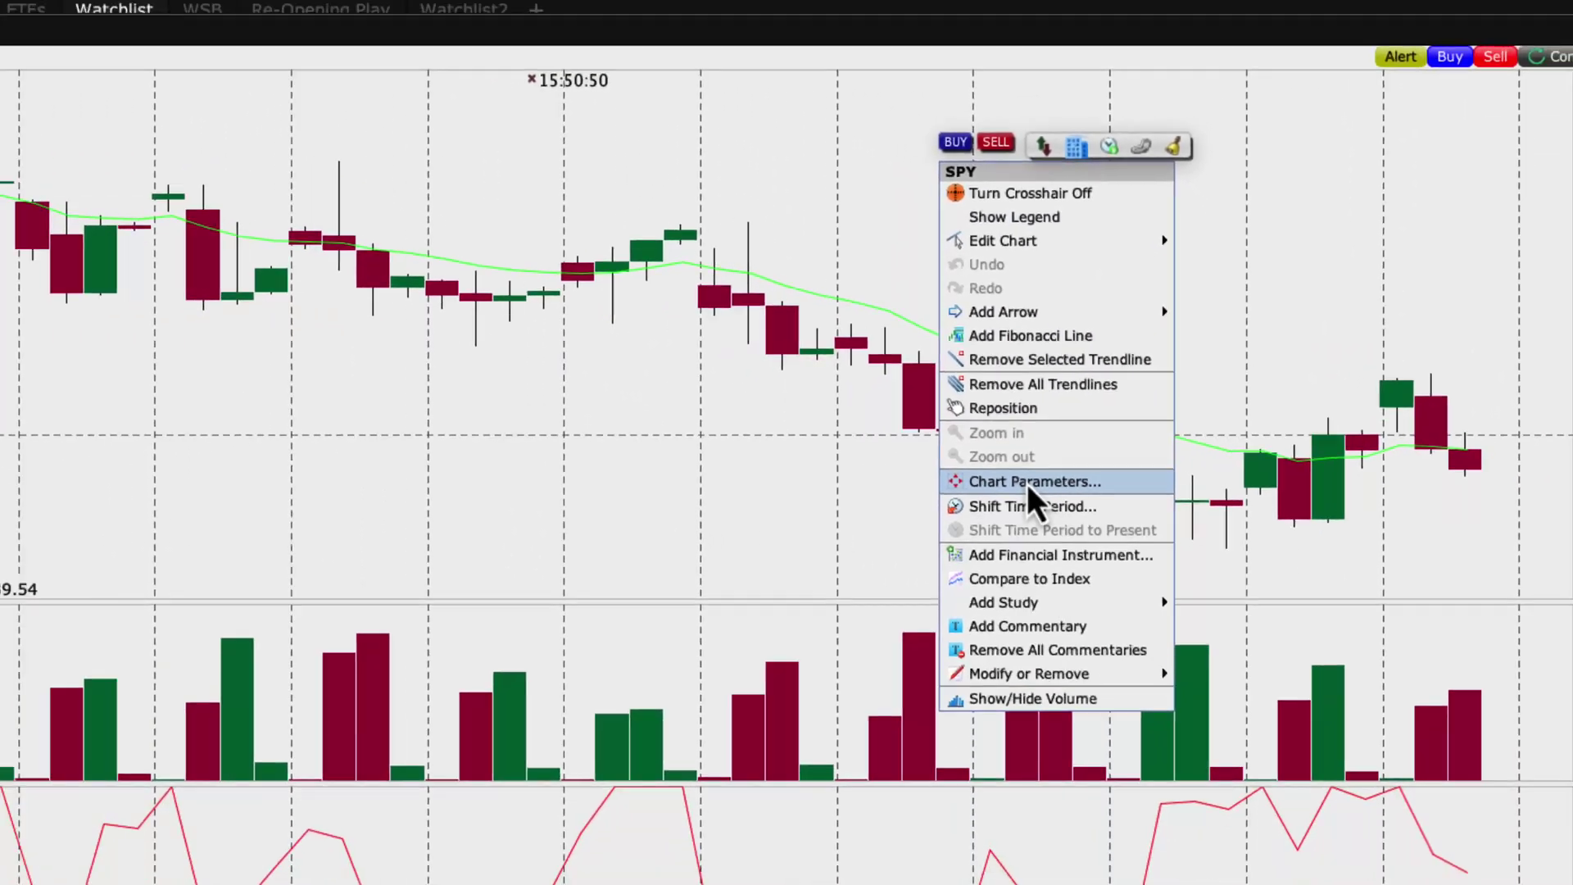
left_click(901, 553)
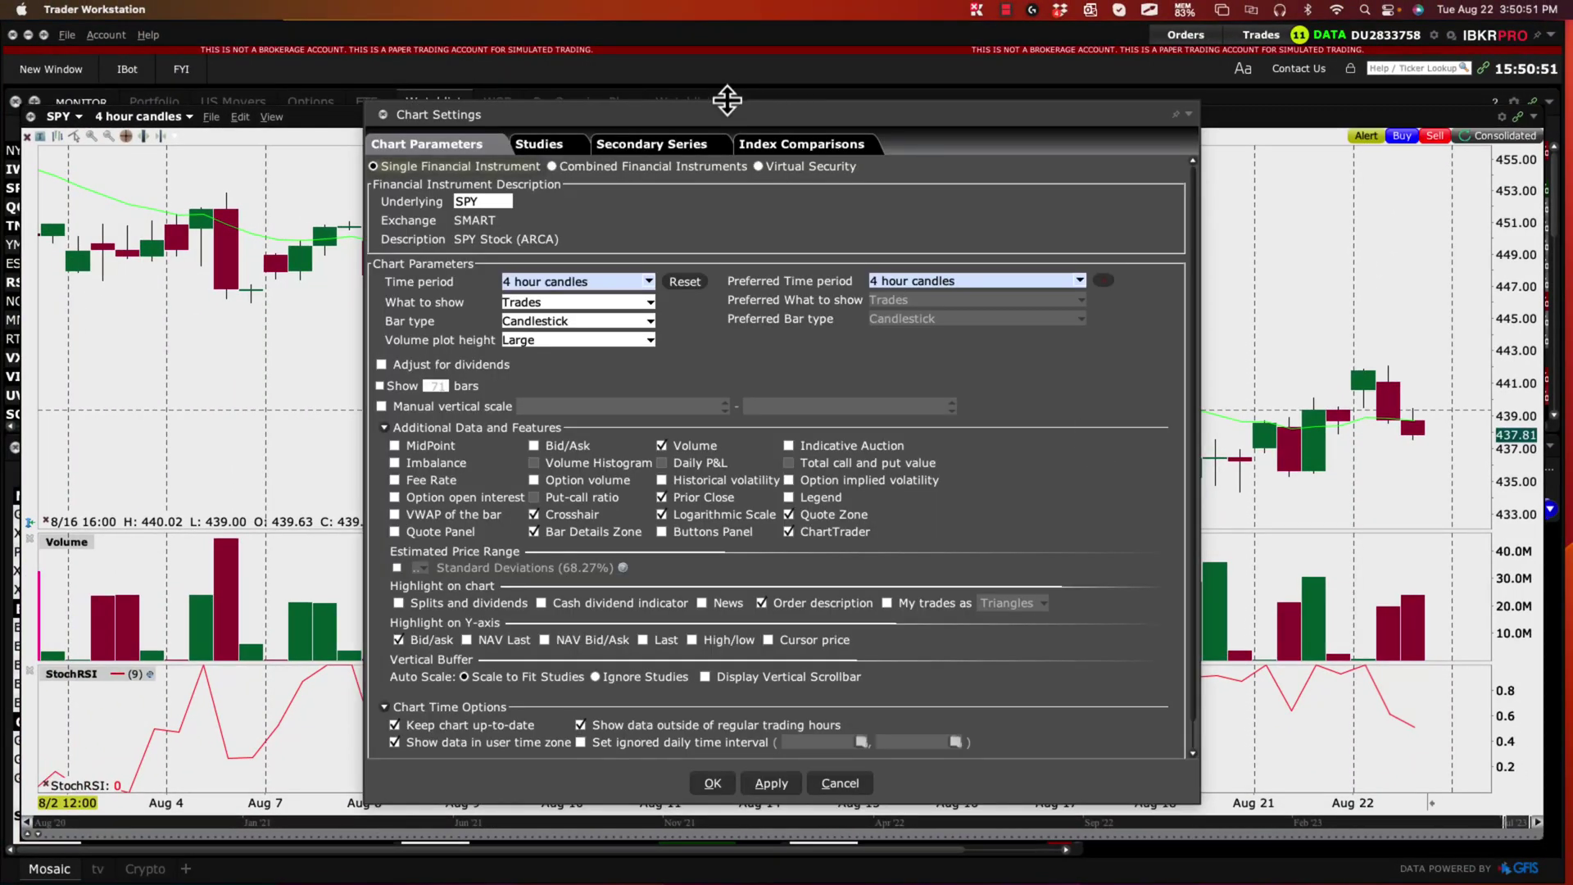
left_click_drag(727, 100, 932, 83)
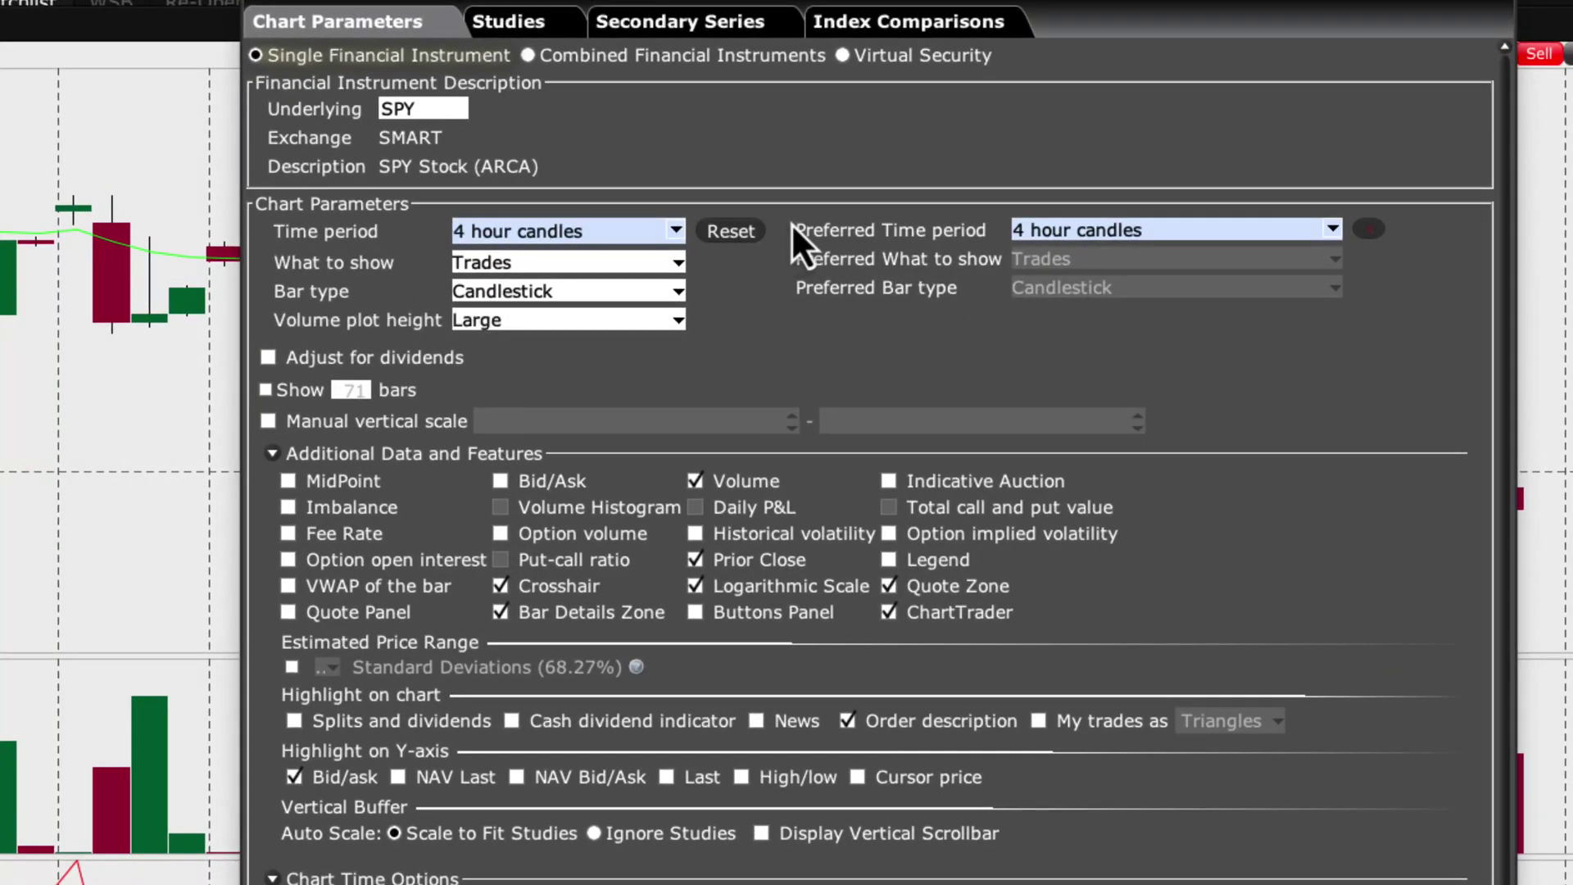
scroll(911, 435, "down", 1)
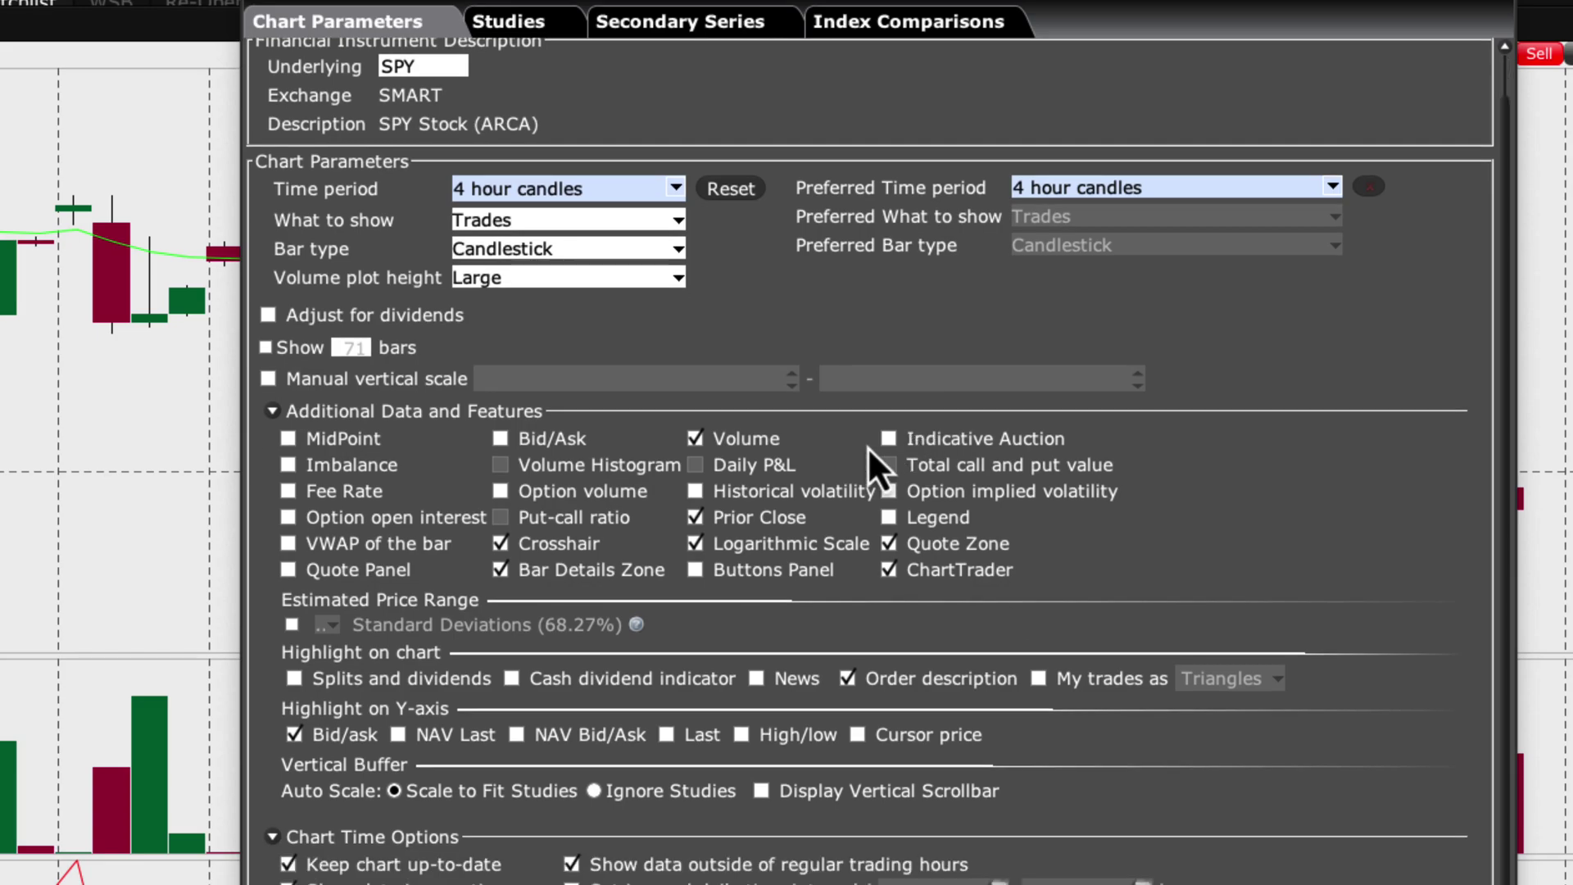
key("r")
mouse_move(237, 393)
left_mouse_down()
mouse_move(818, 881)
mouse_move(1446, 881)
left_mouse_up()
Add the Relative Strength Ind study, RSI(9), to the chart and apply
left_click(508, 23)
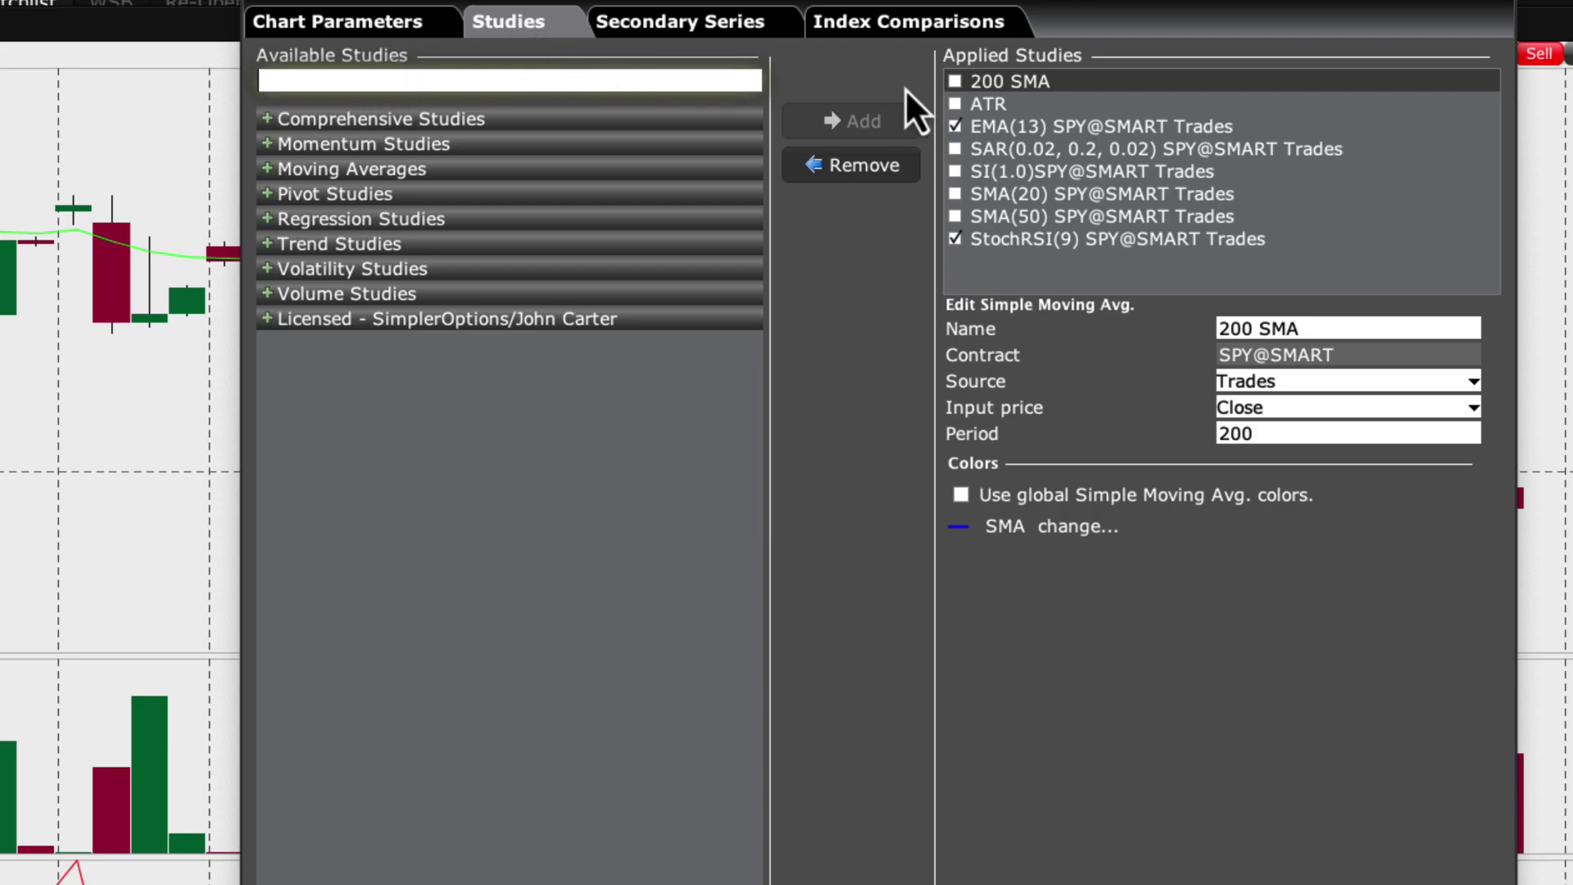
mouse_move(918, 37)
left_mouse_down()
mouse_move(1142, 219)
mouse_move(1419, 302)
mouse_move(1481, 302)
left_mouse_up()
key("Escape")
type("rsi")
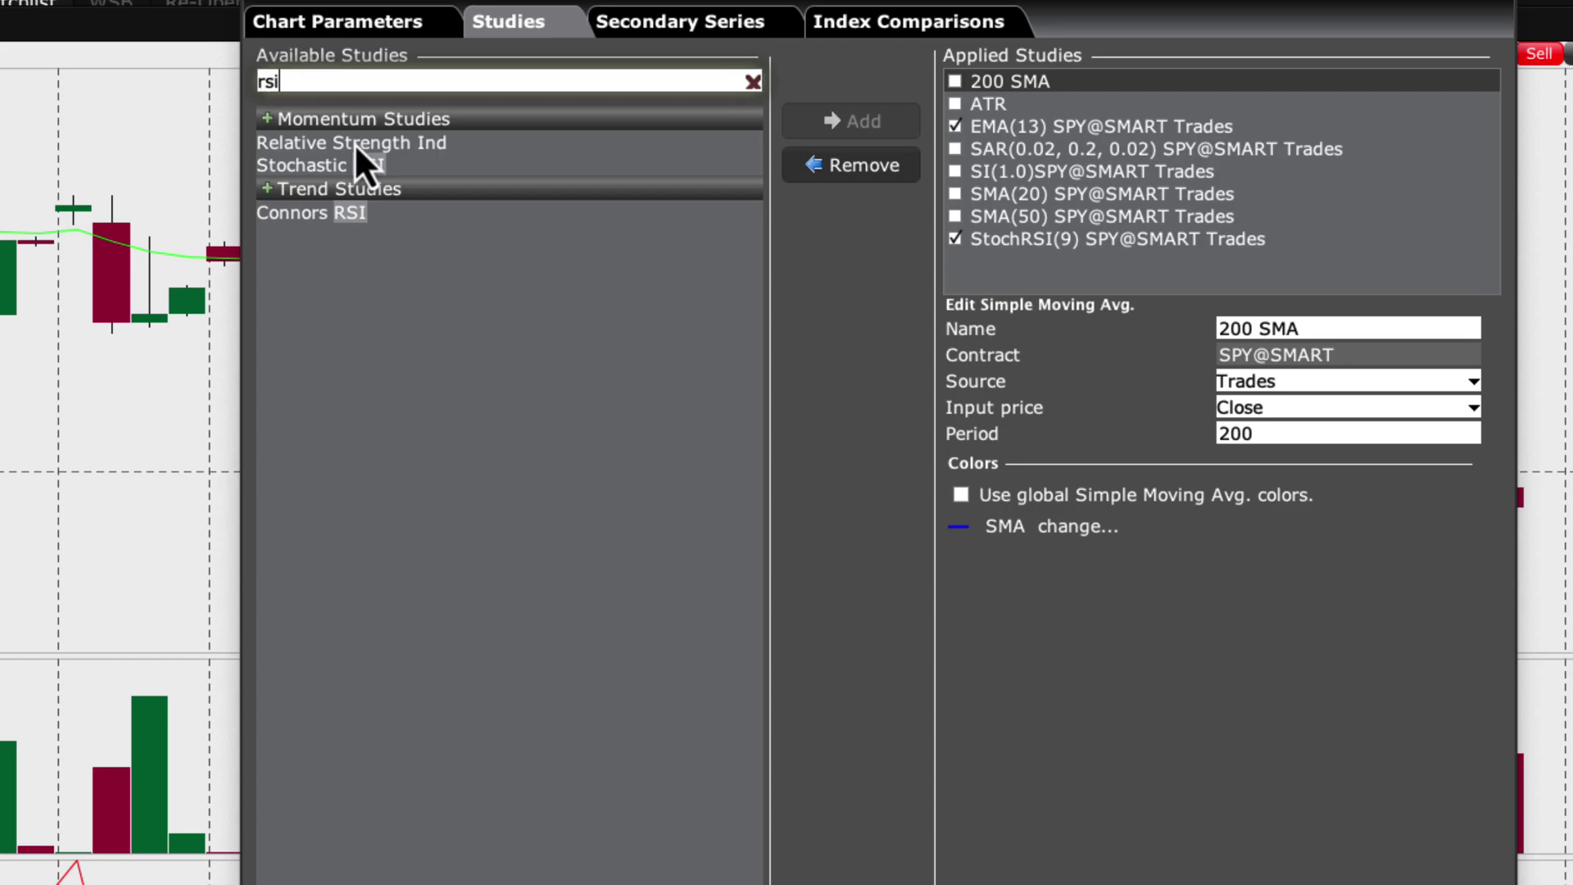
left_click(362, 148)
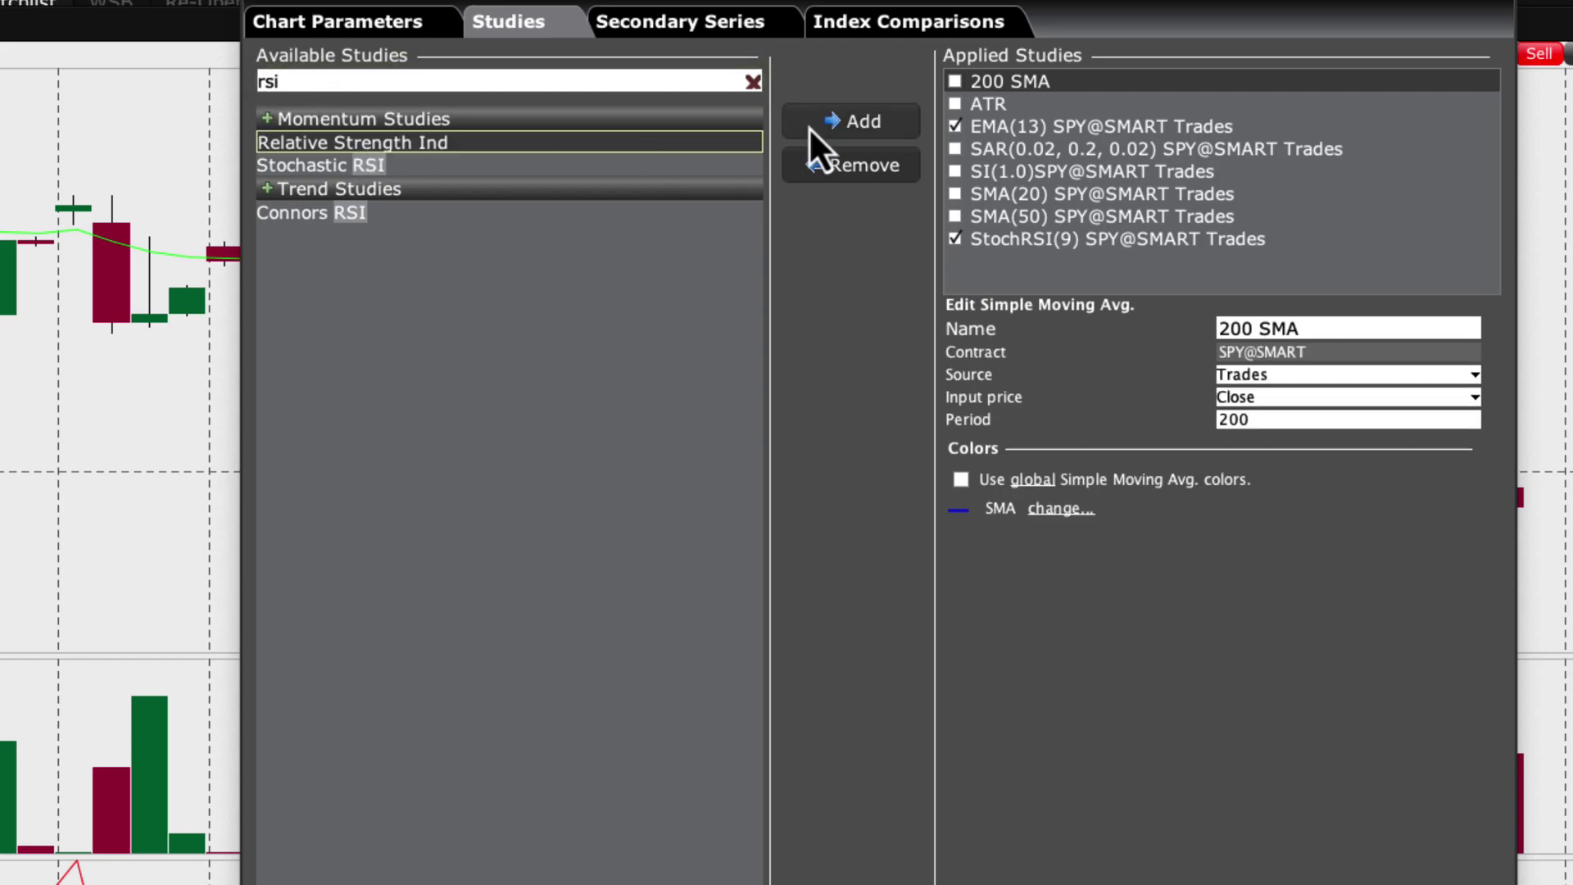
left_click(867, 121)
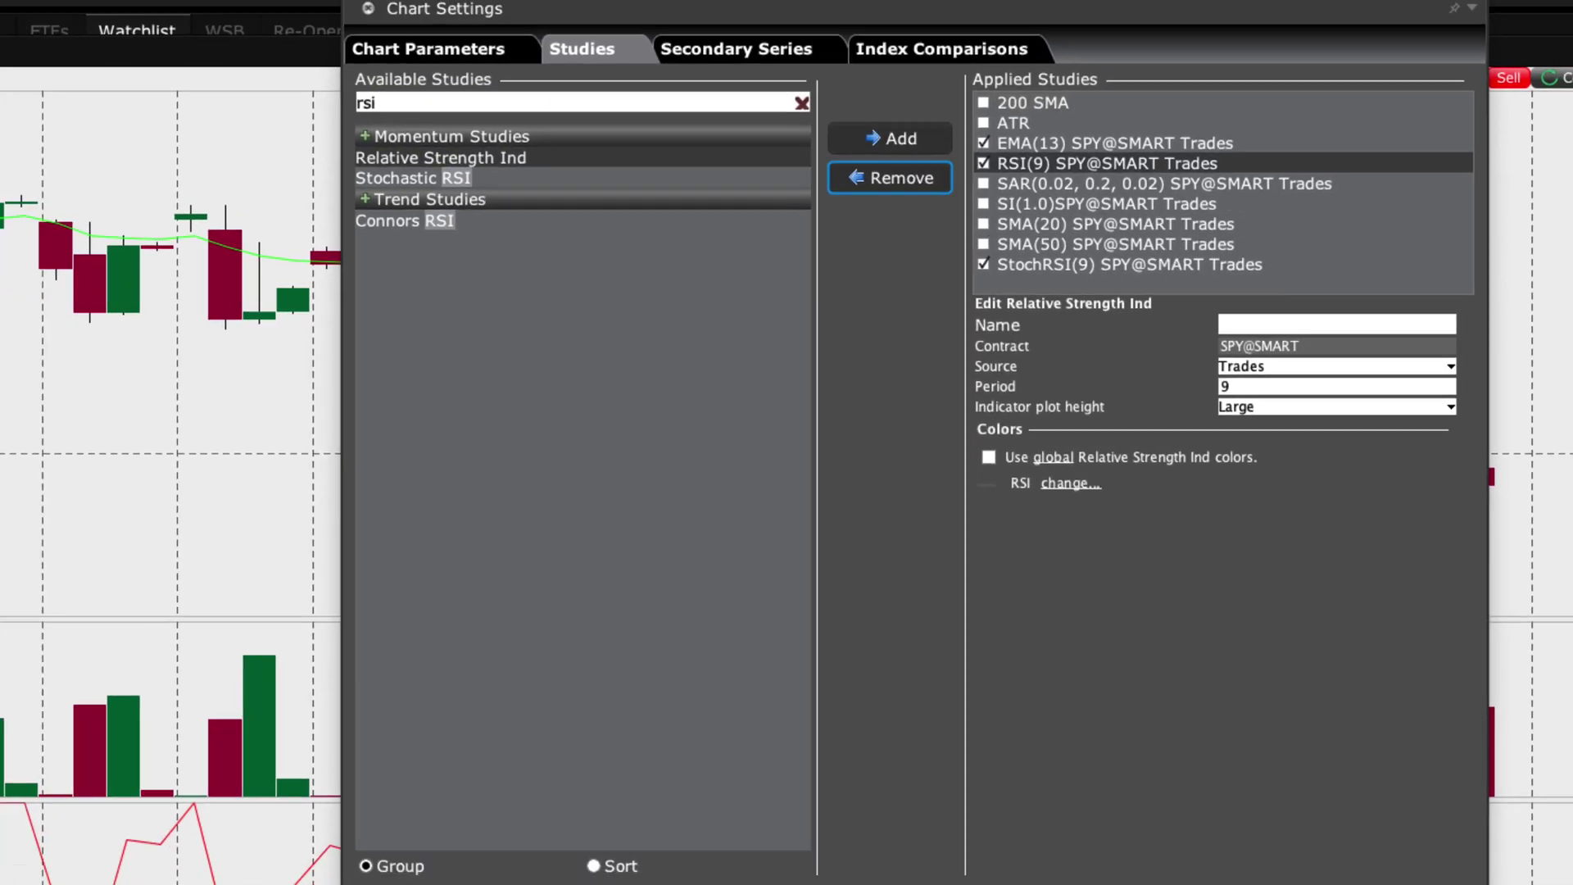
left_click(935, 751)
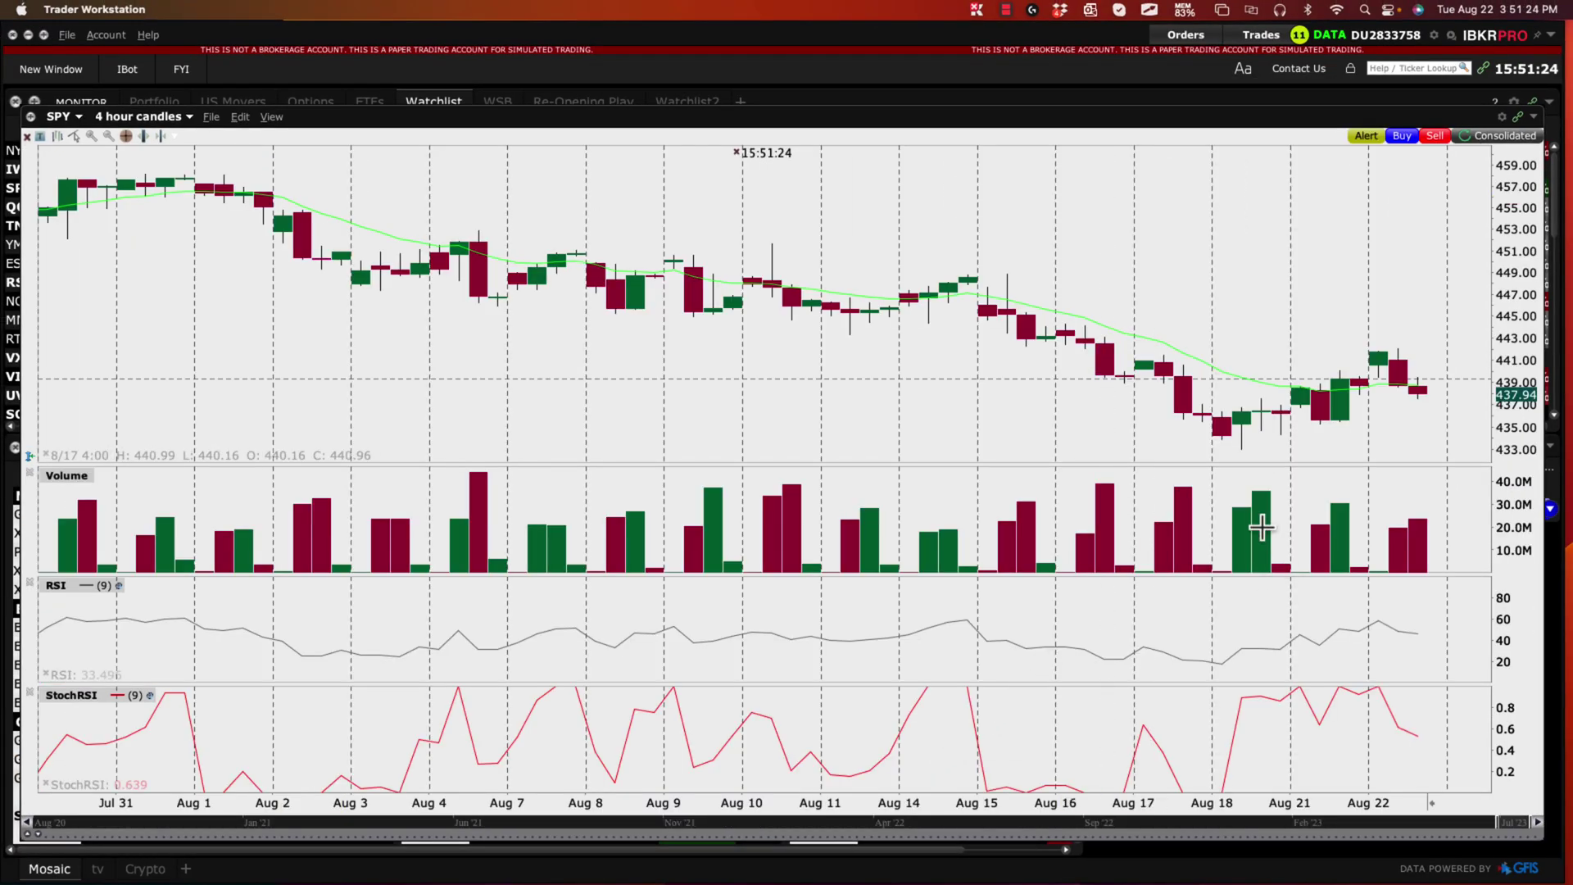
key("r")
left_click_drag(977, 569, 1471, 785)
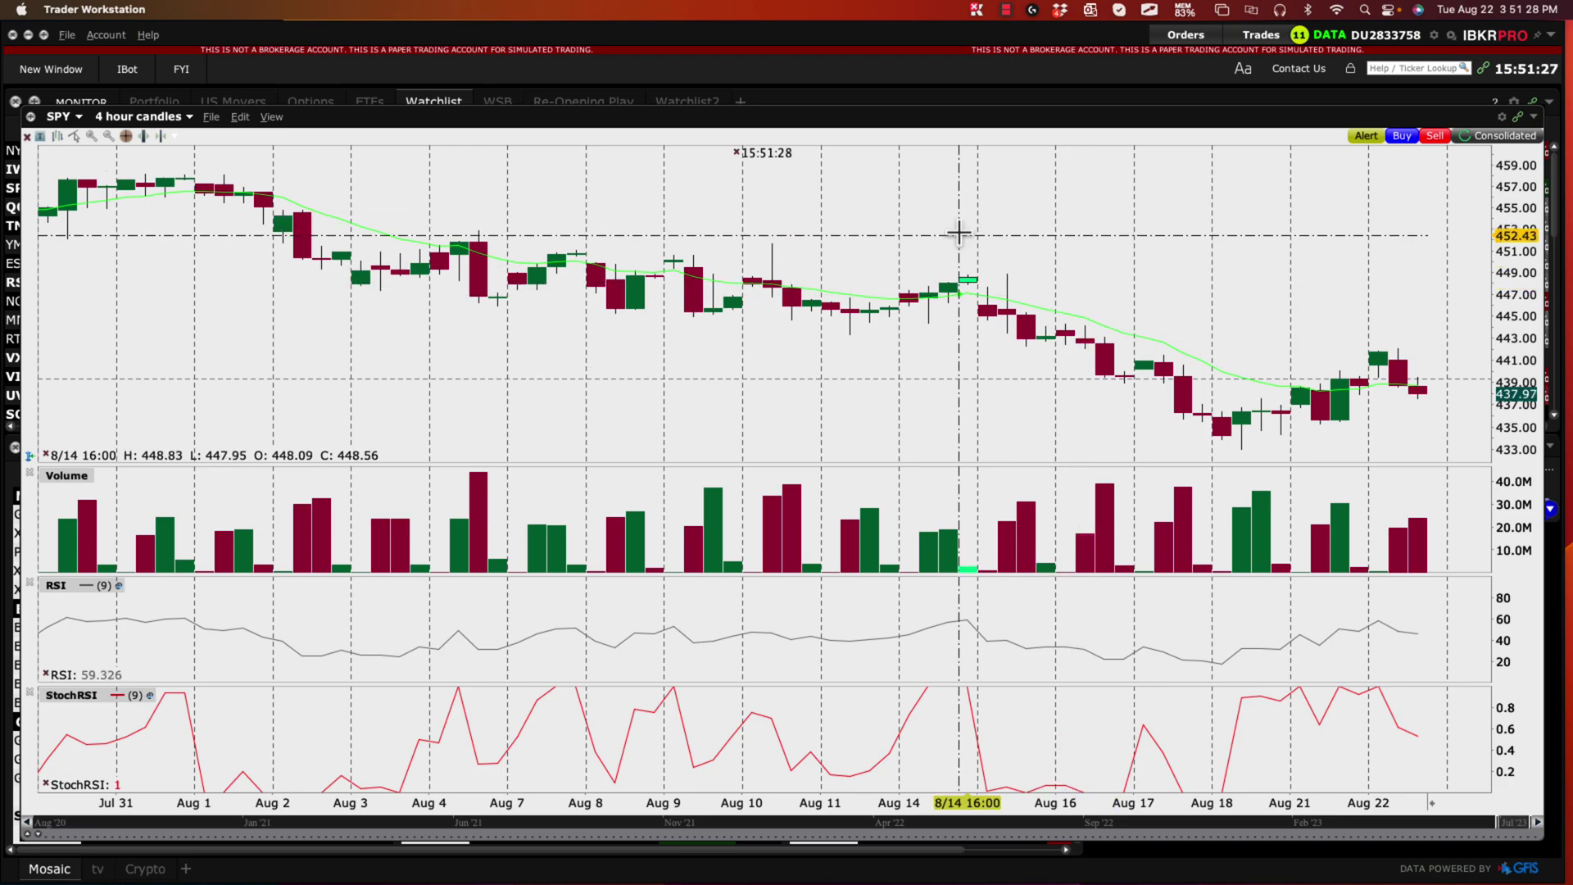
right_click(957, 203)
left_click(1055, 438)
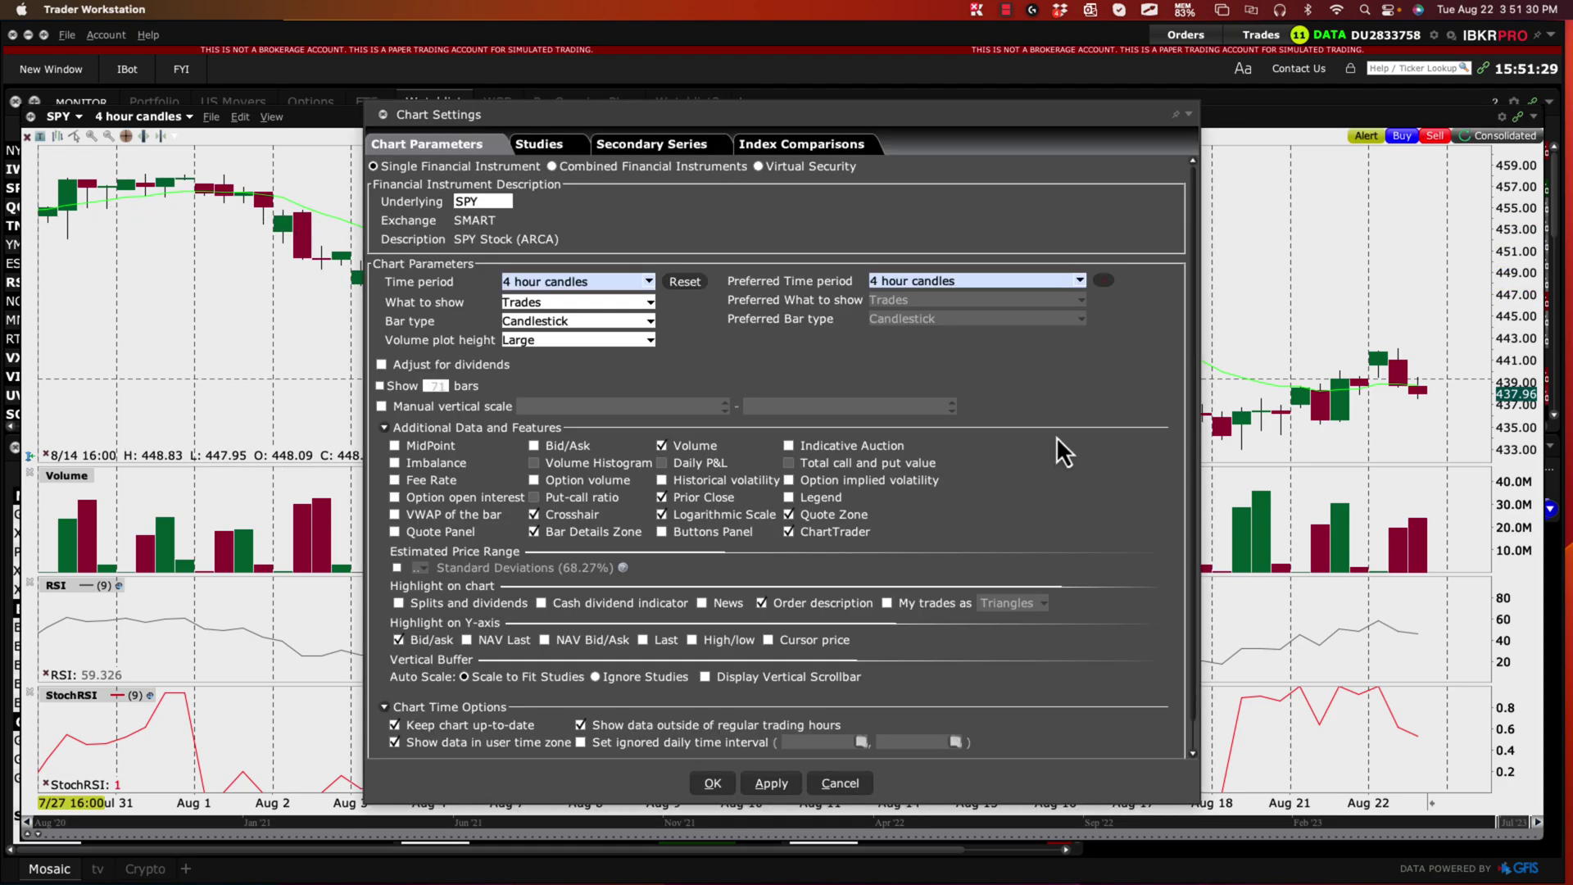
left_click_drag(654, 112, 862, 72)
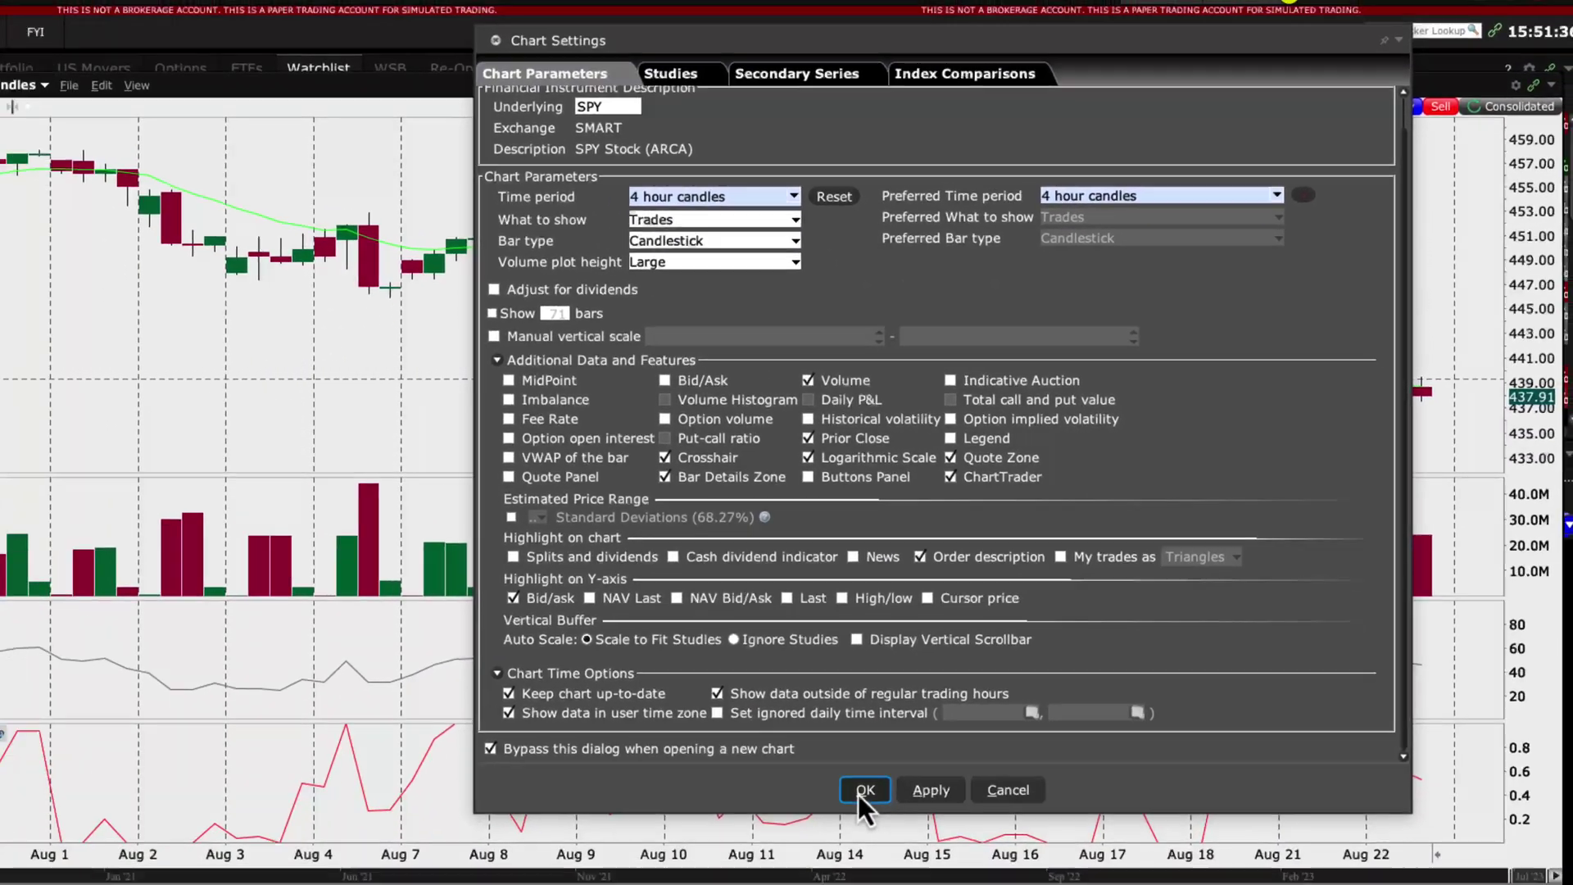
left_click(868, 788)
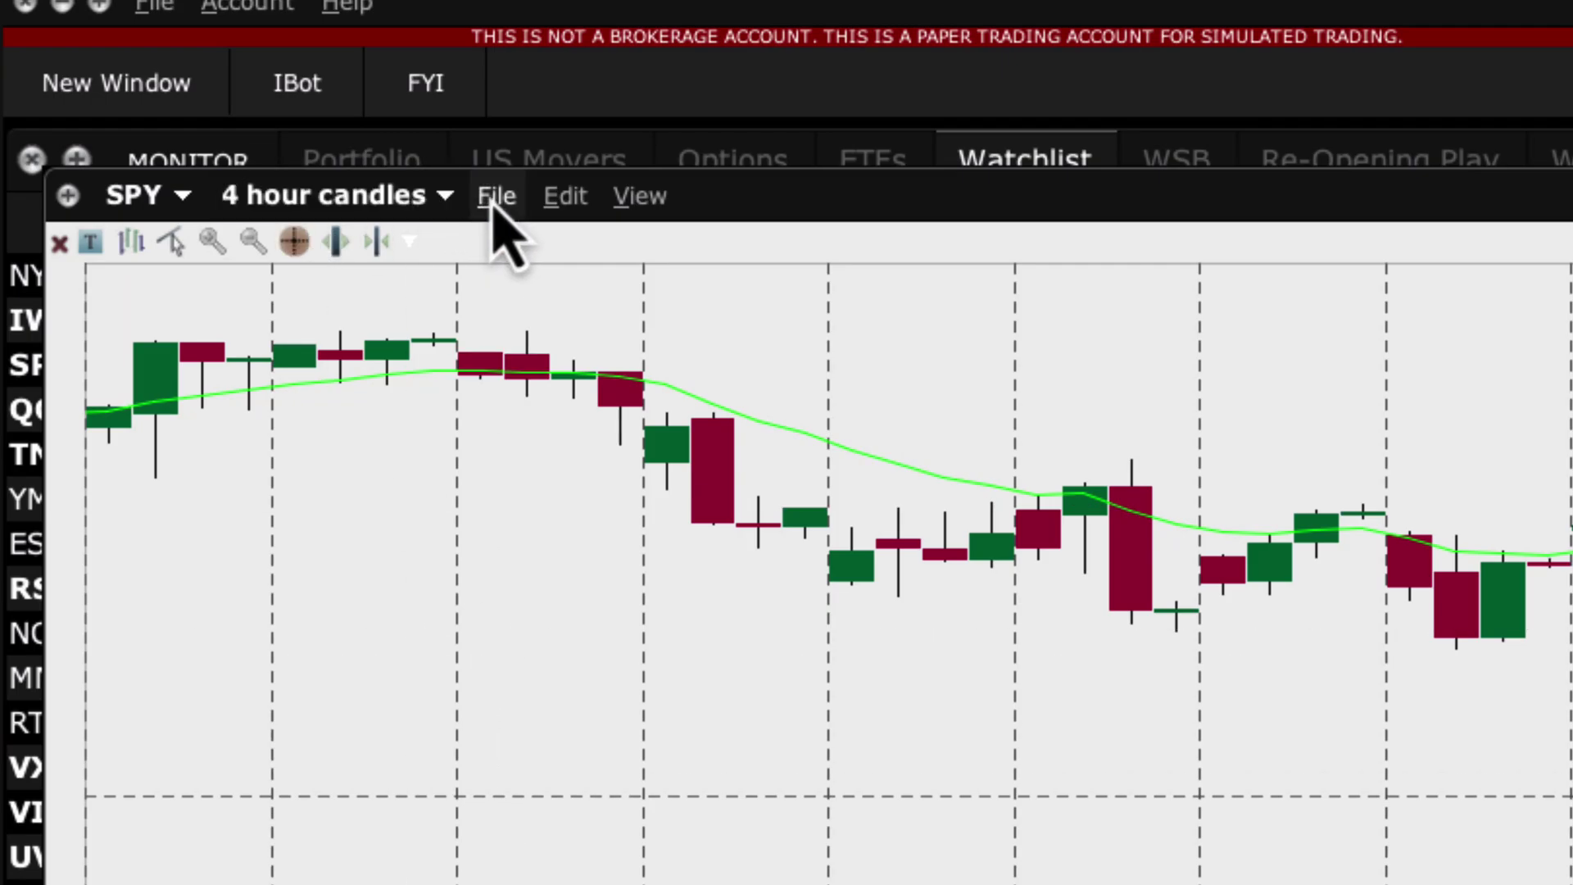
Save the current chart layout as a chart template named abc
left_click(497, 201)
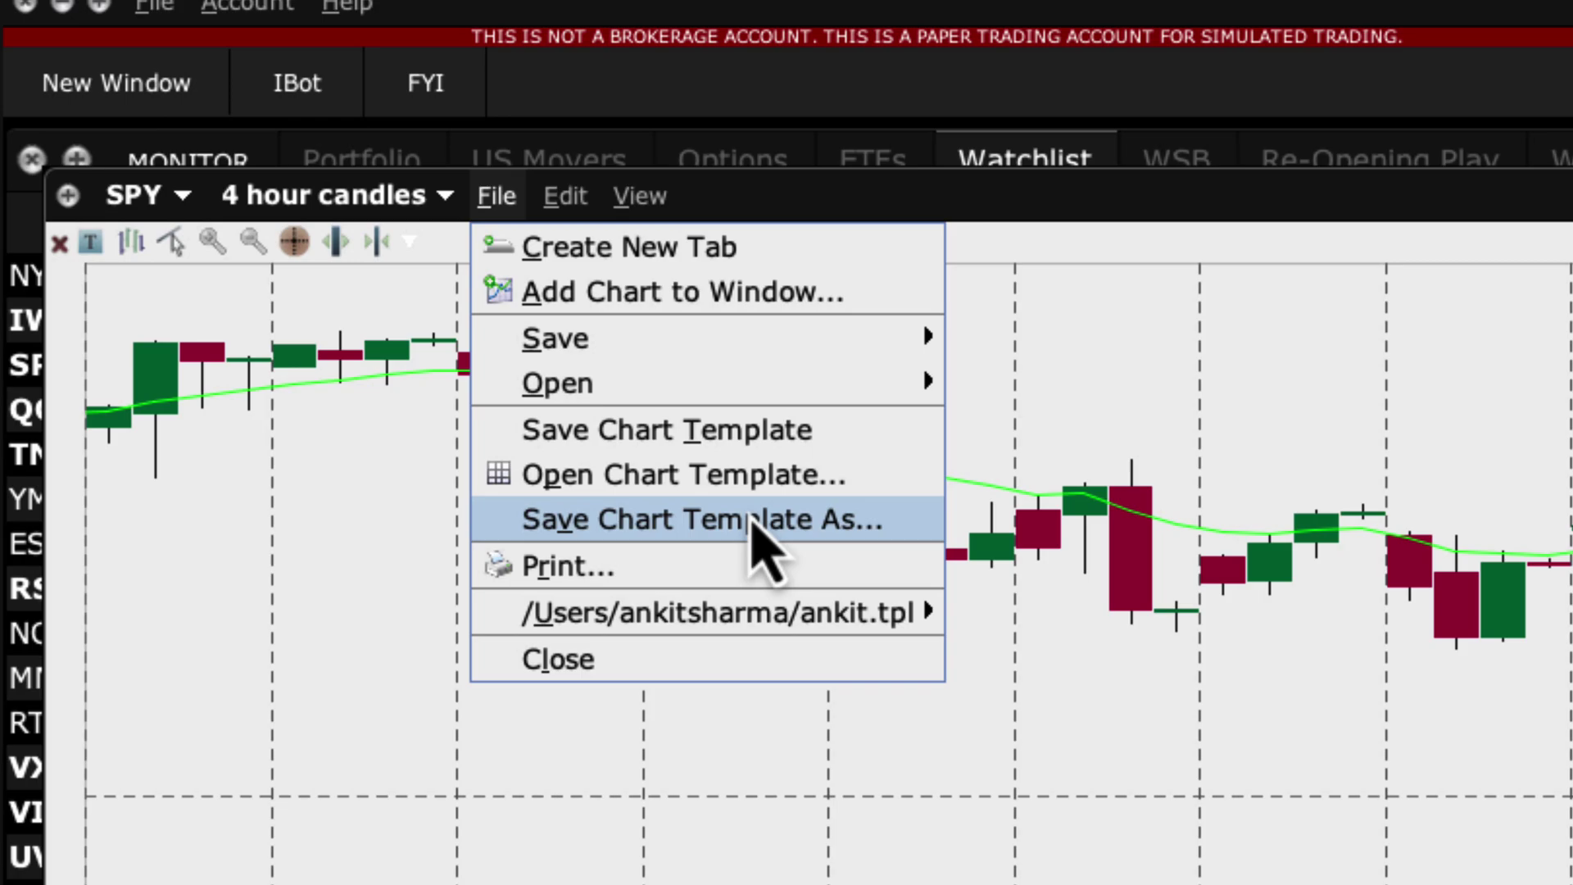
left_click(755, 525)
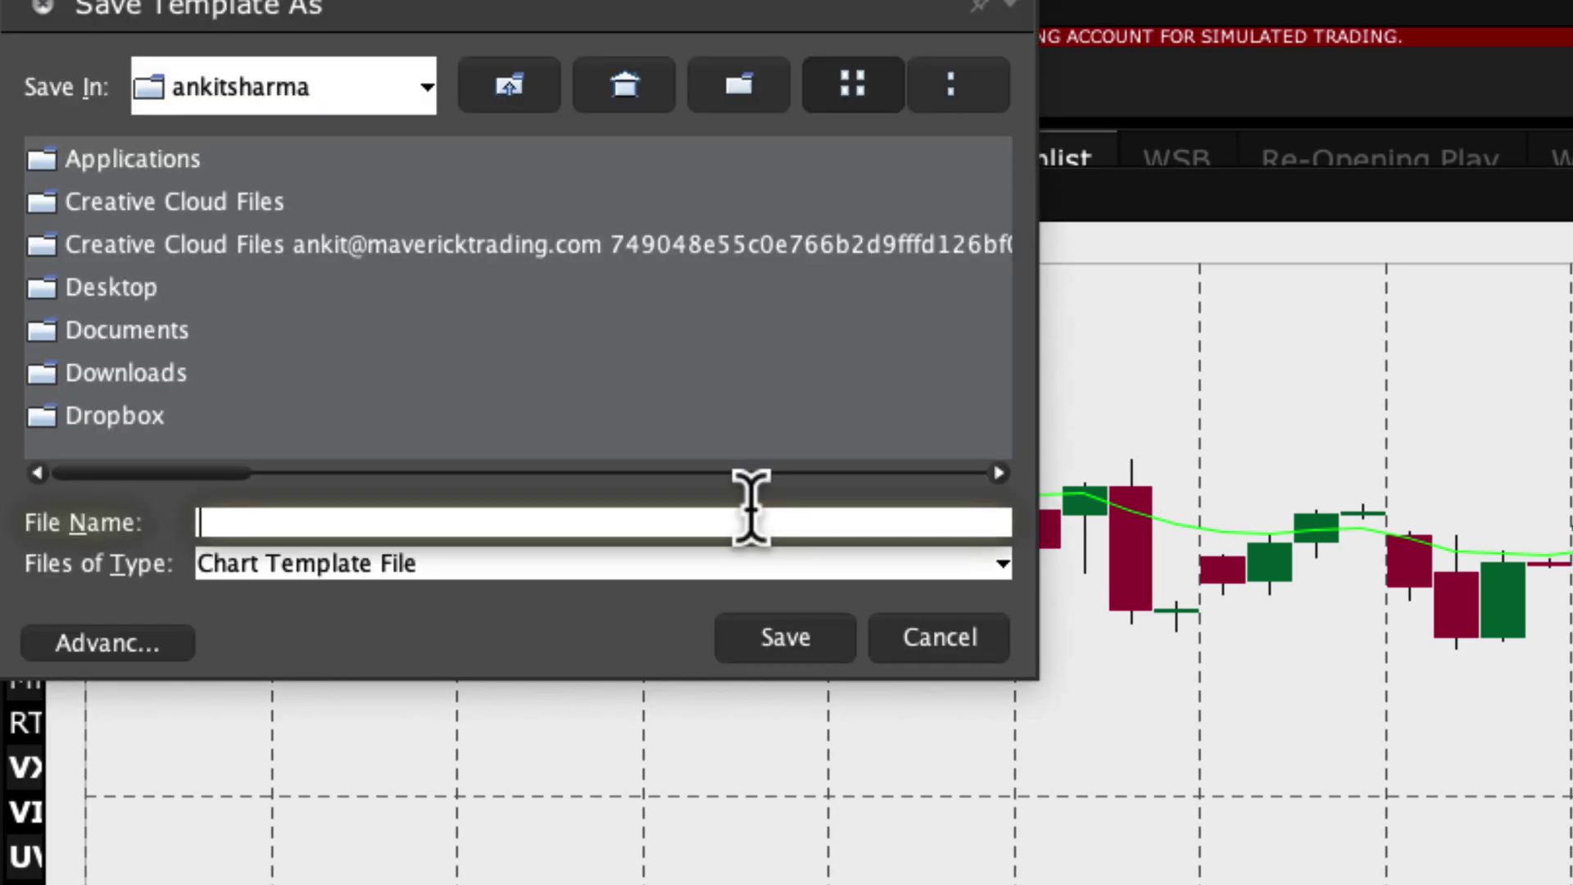
type("abc")
key("Return")
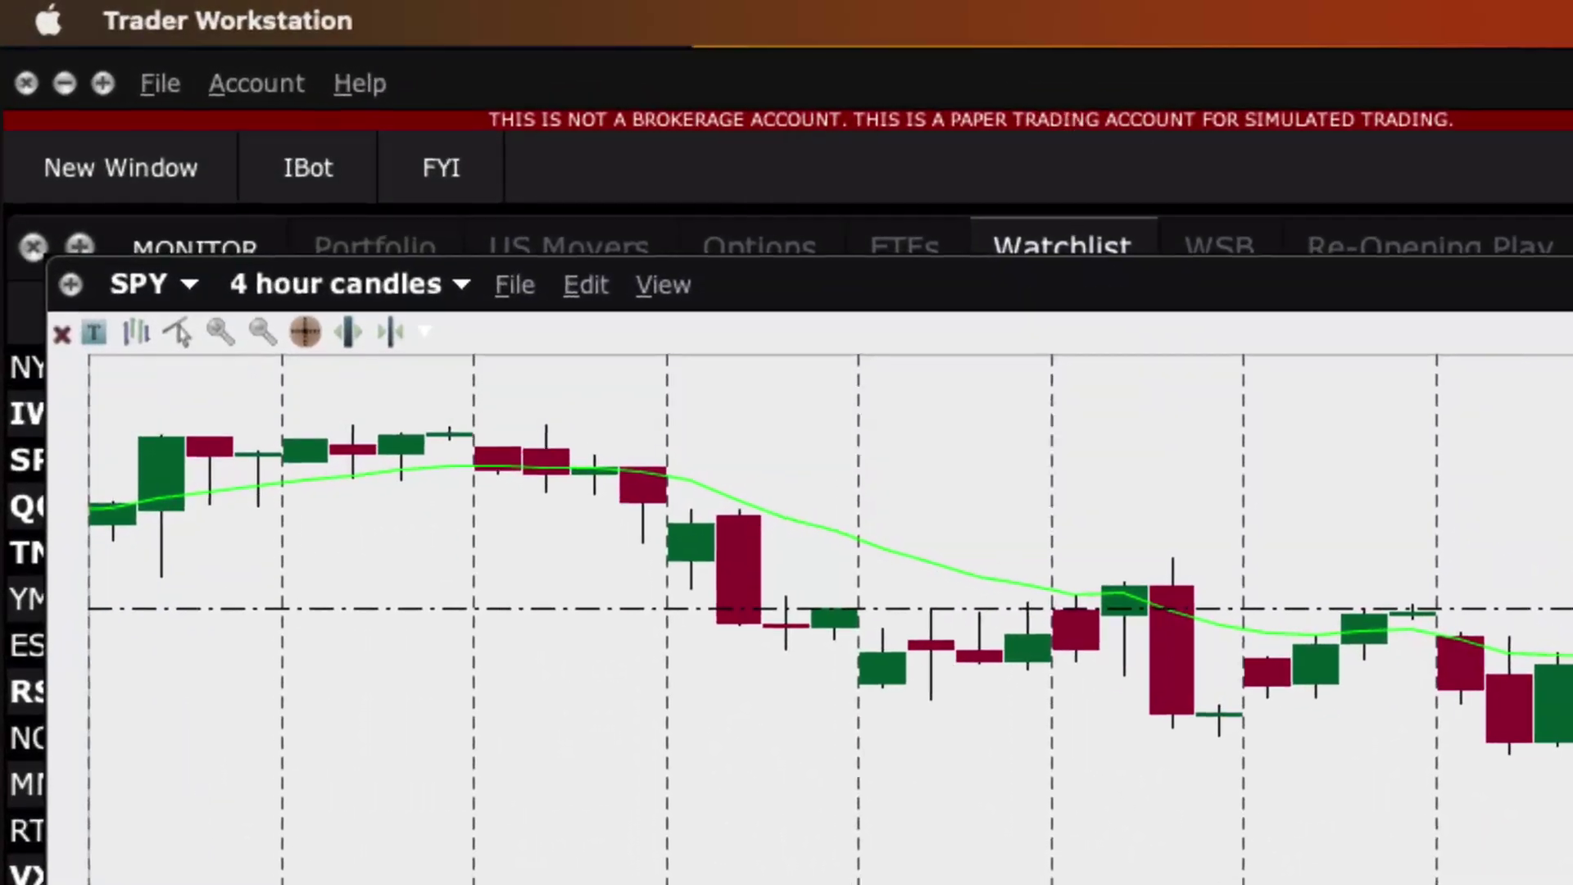
Load the abc.tpl chart template onto the SPY chart
left_click(303, 169)
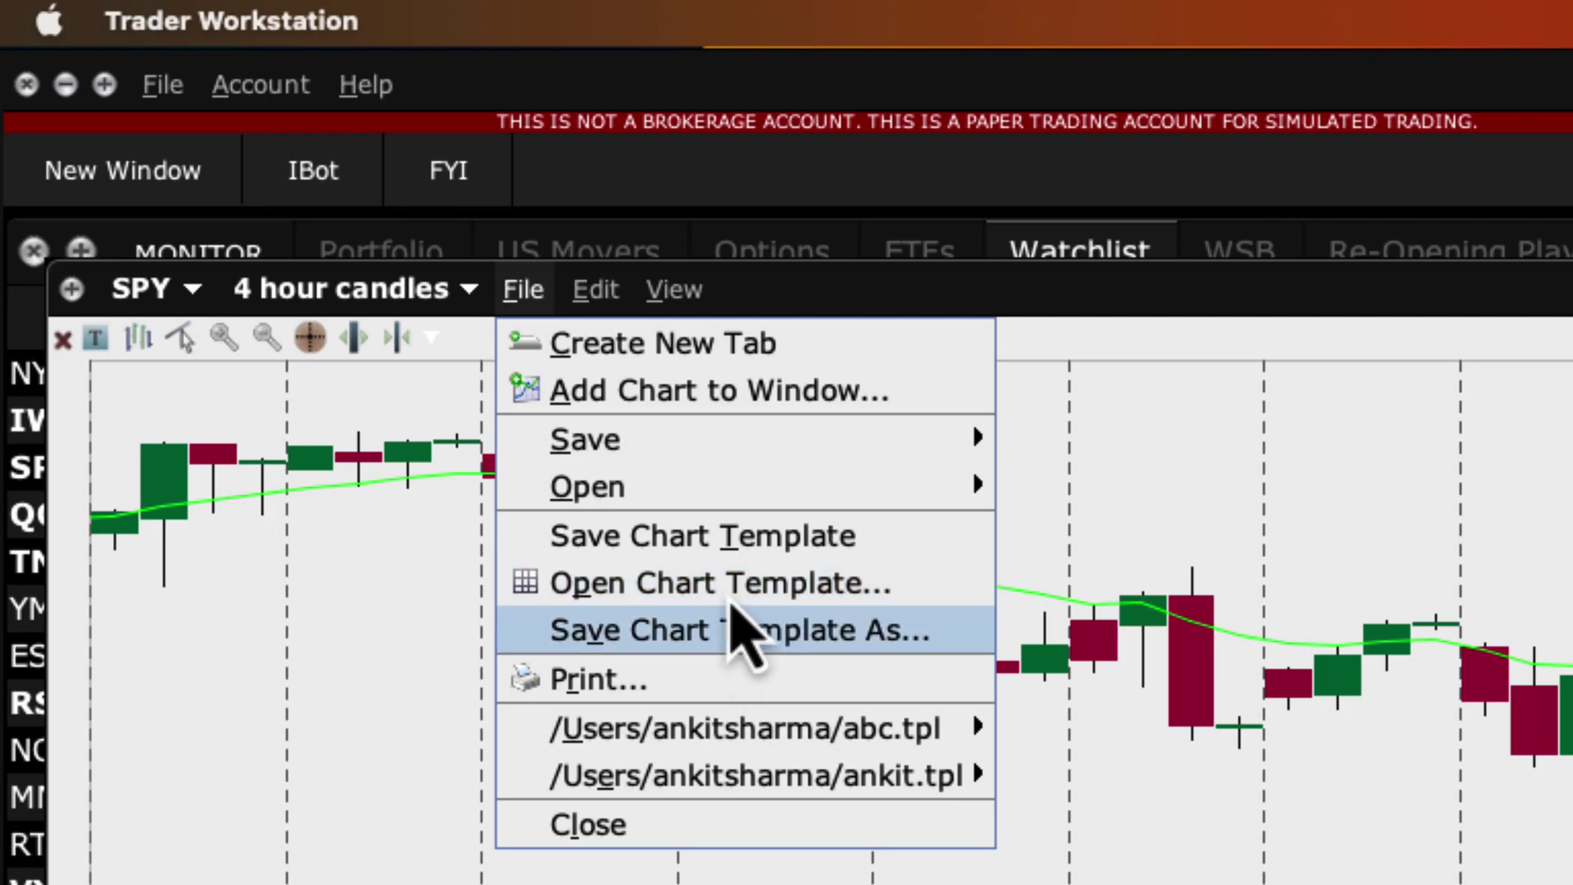
mouse_move(726, 502)
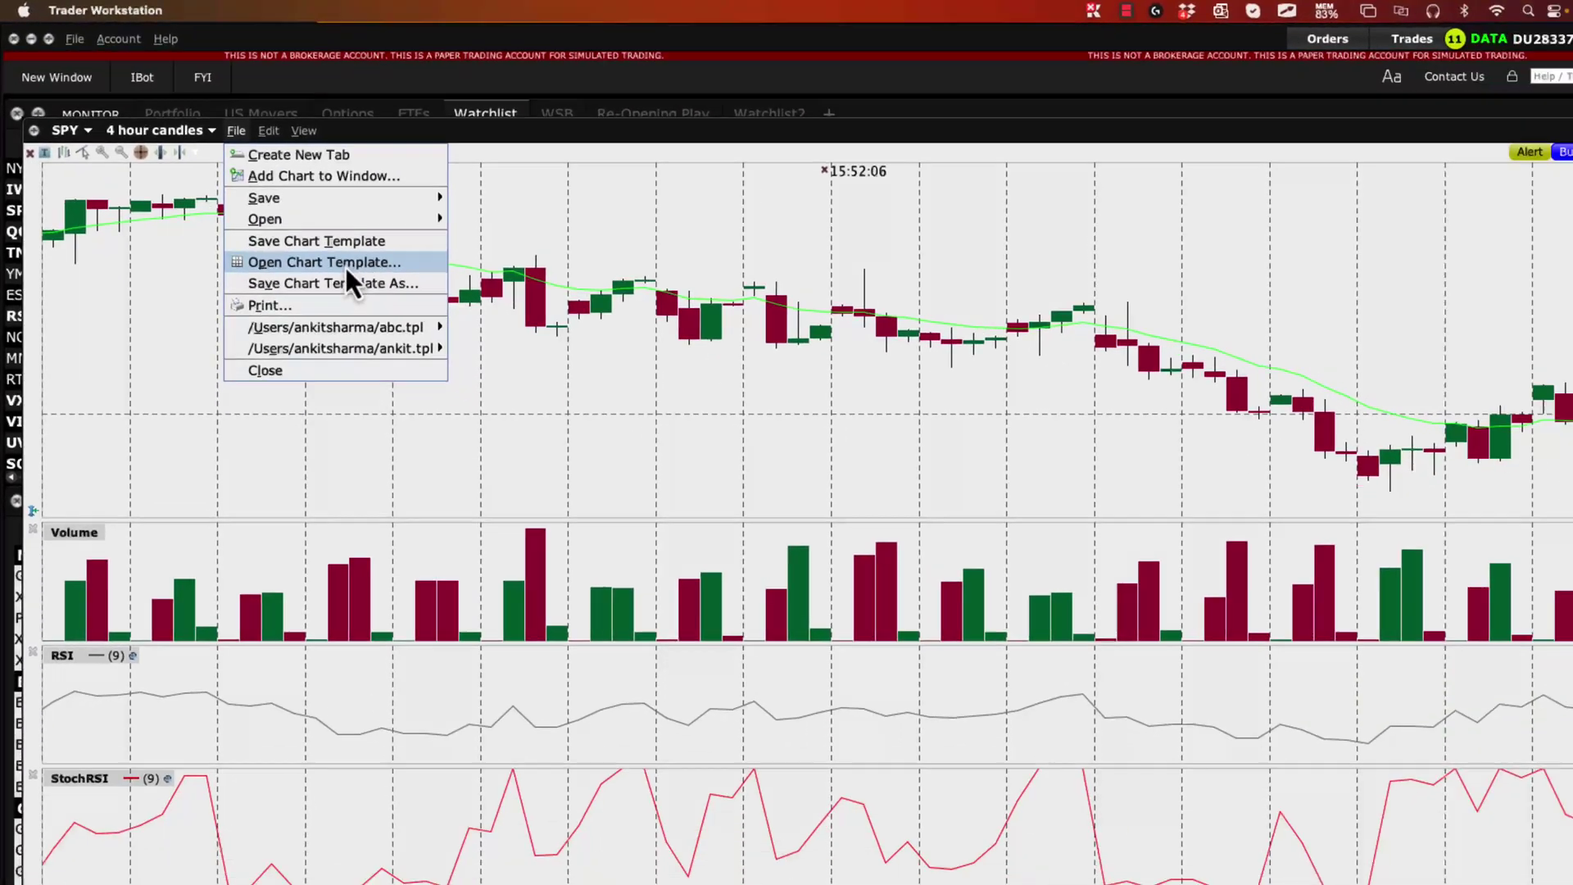
left_click(762, 582)
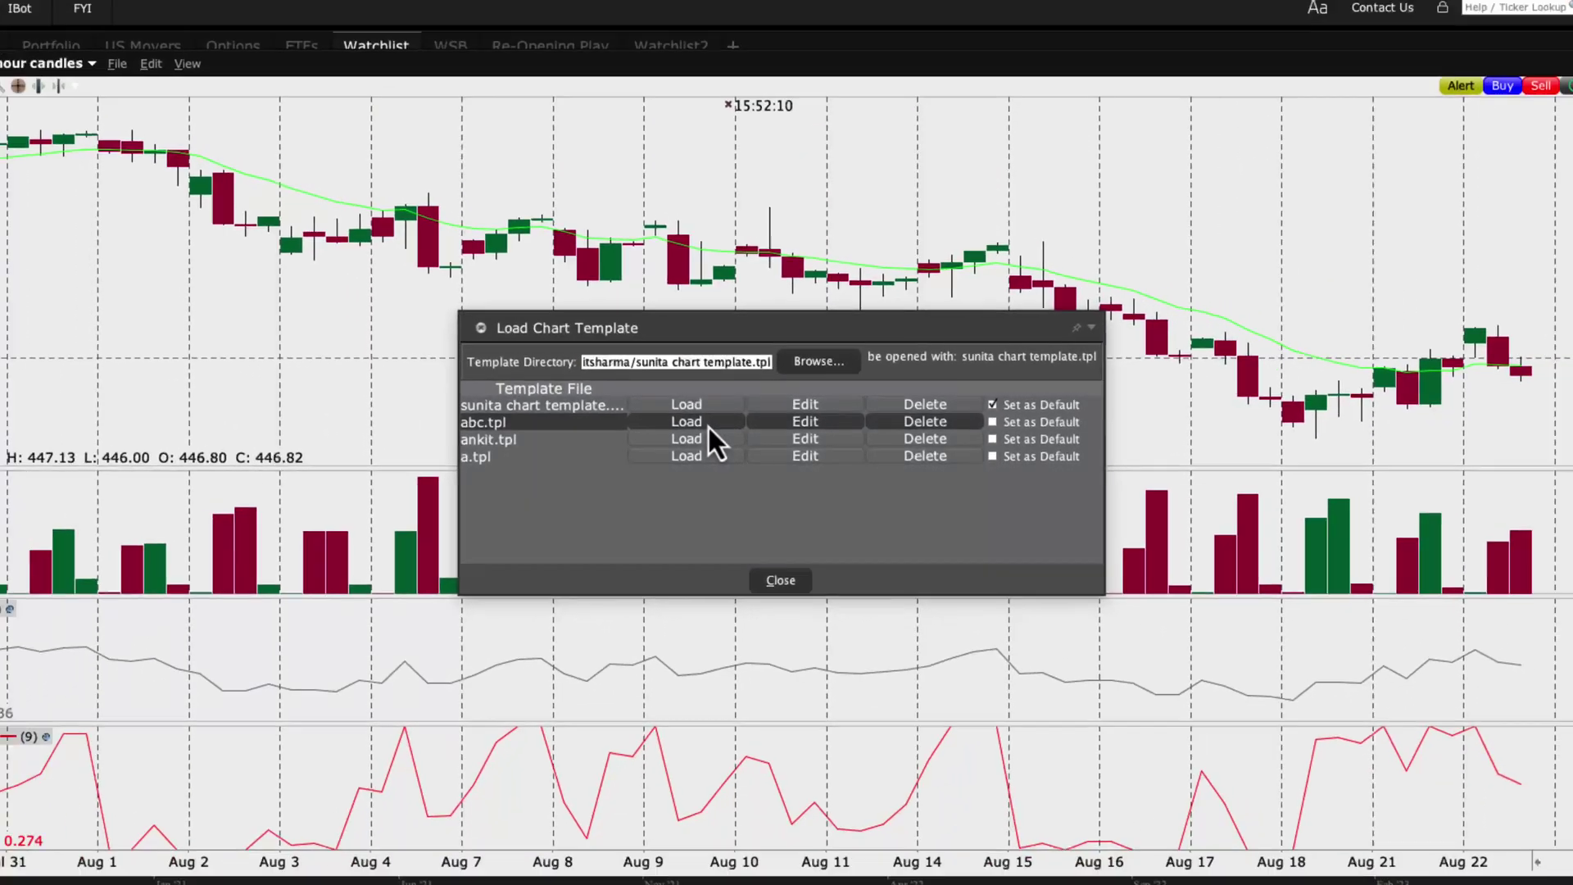
left_click(602, 421)
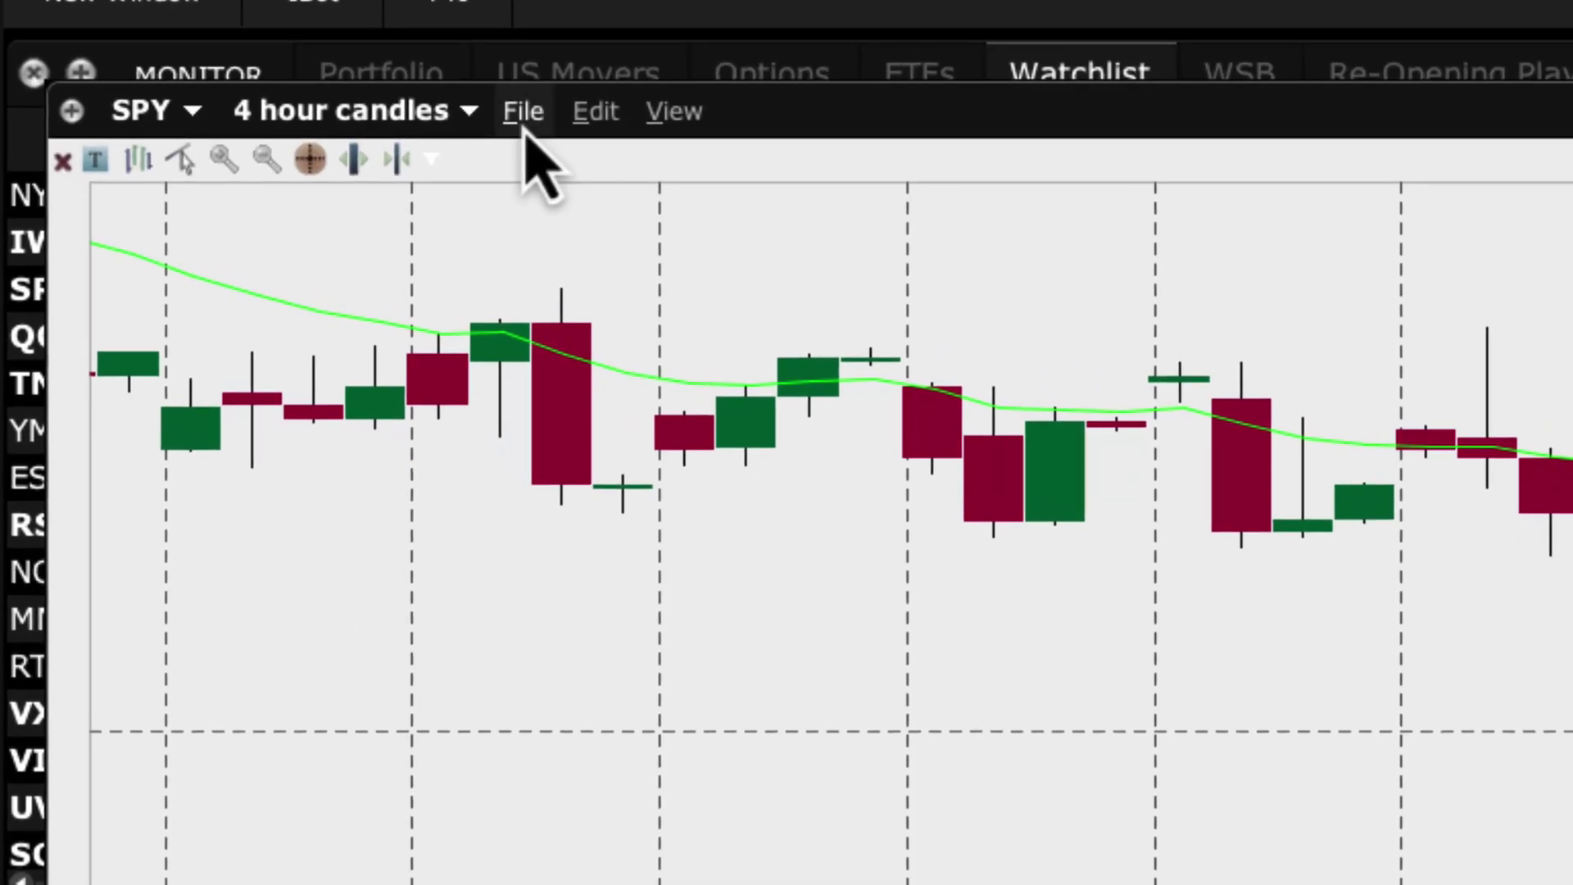
Make abc.tpl the default chart template in place of the previous default
left_click(210, 116)
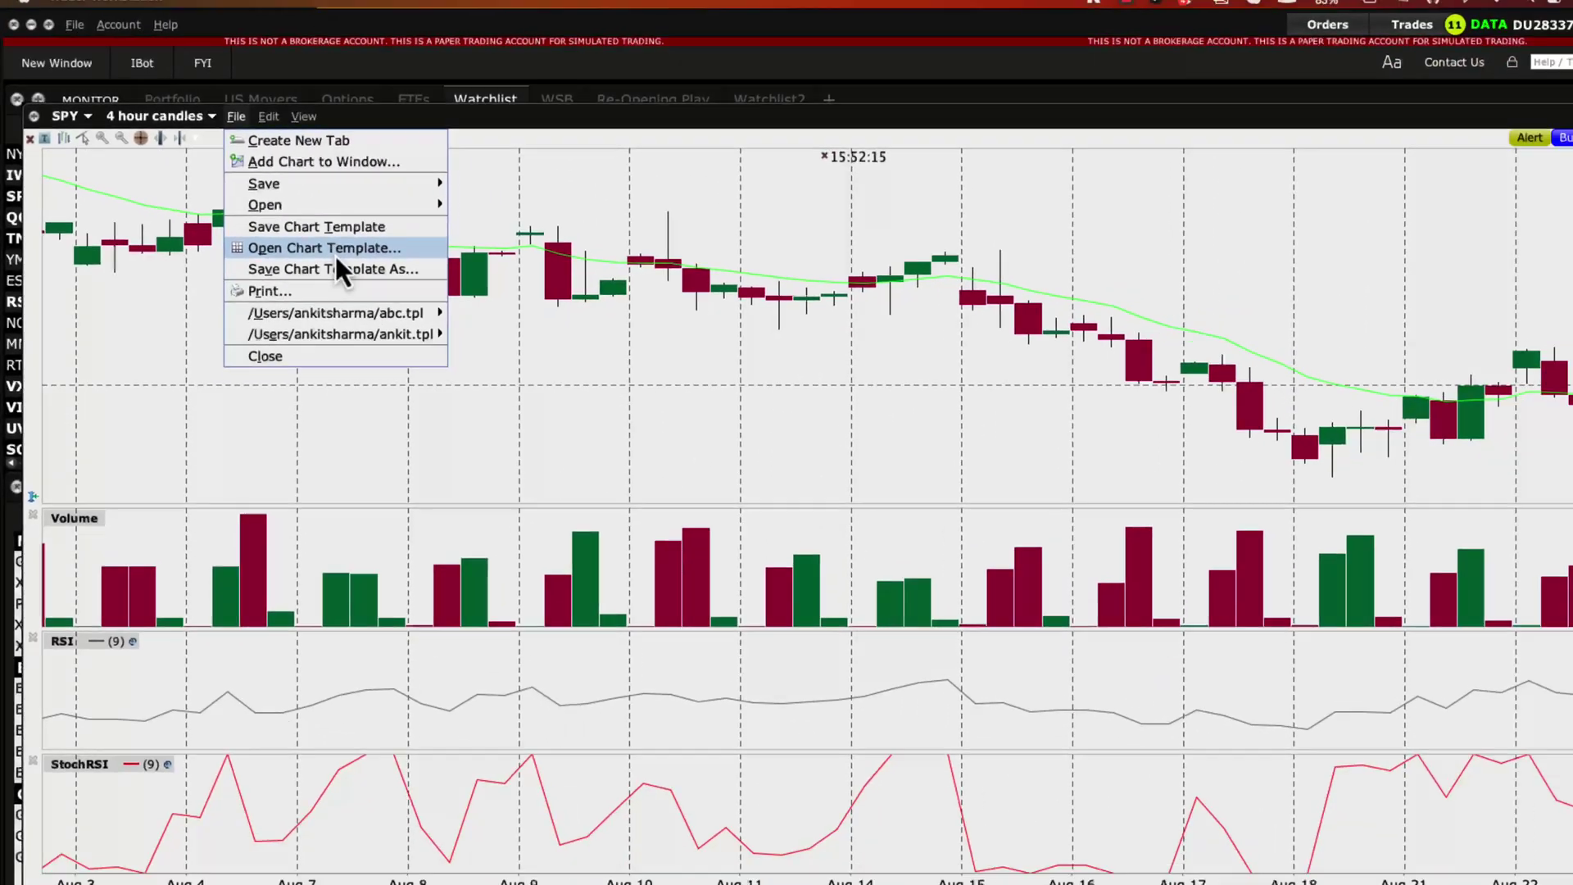
left_click(655, 405)
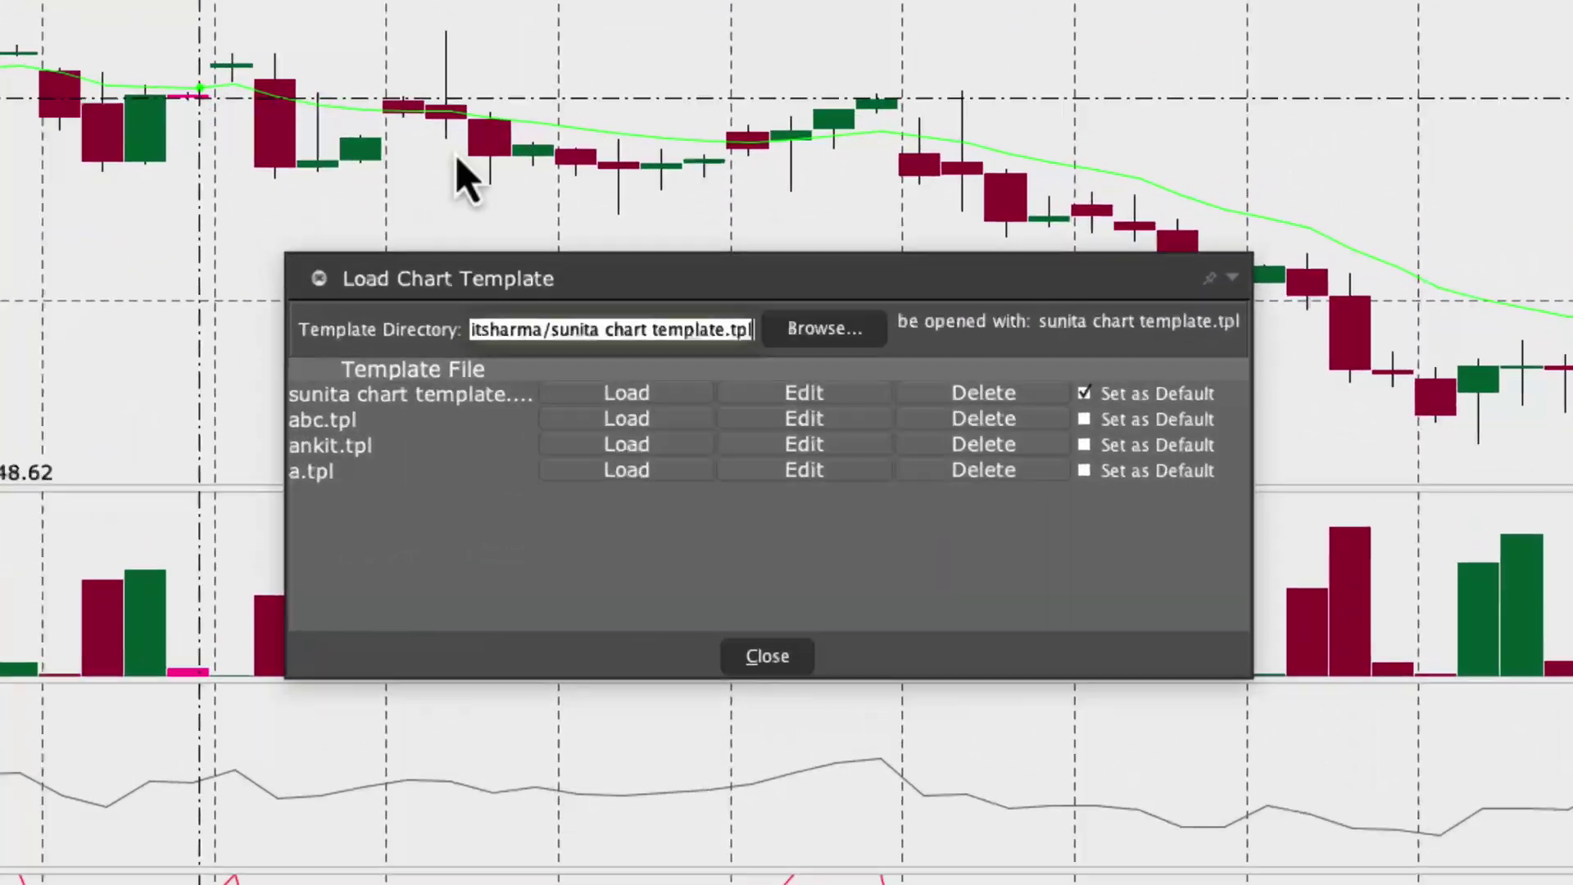
left_click(982, 416)
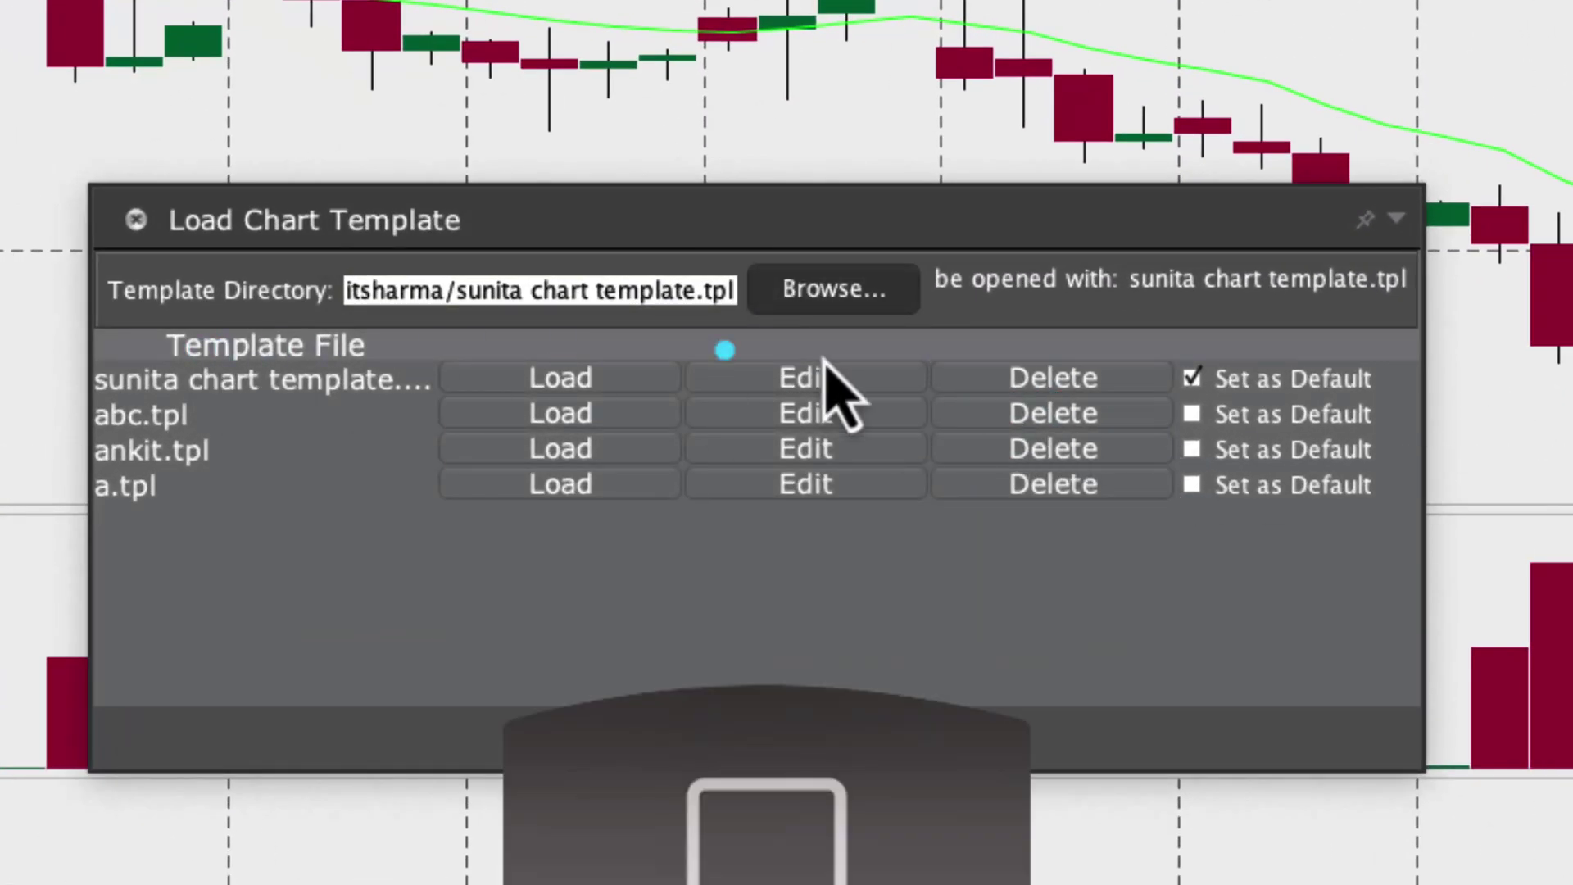
left_click(1146, 330)
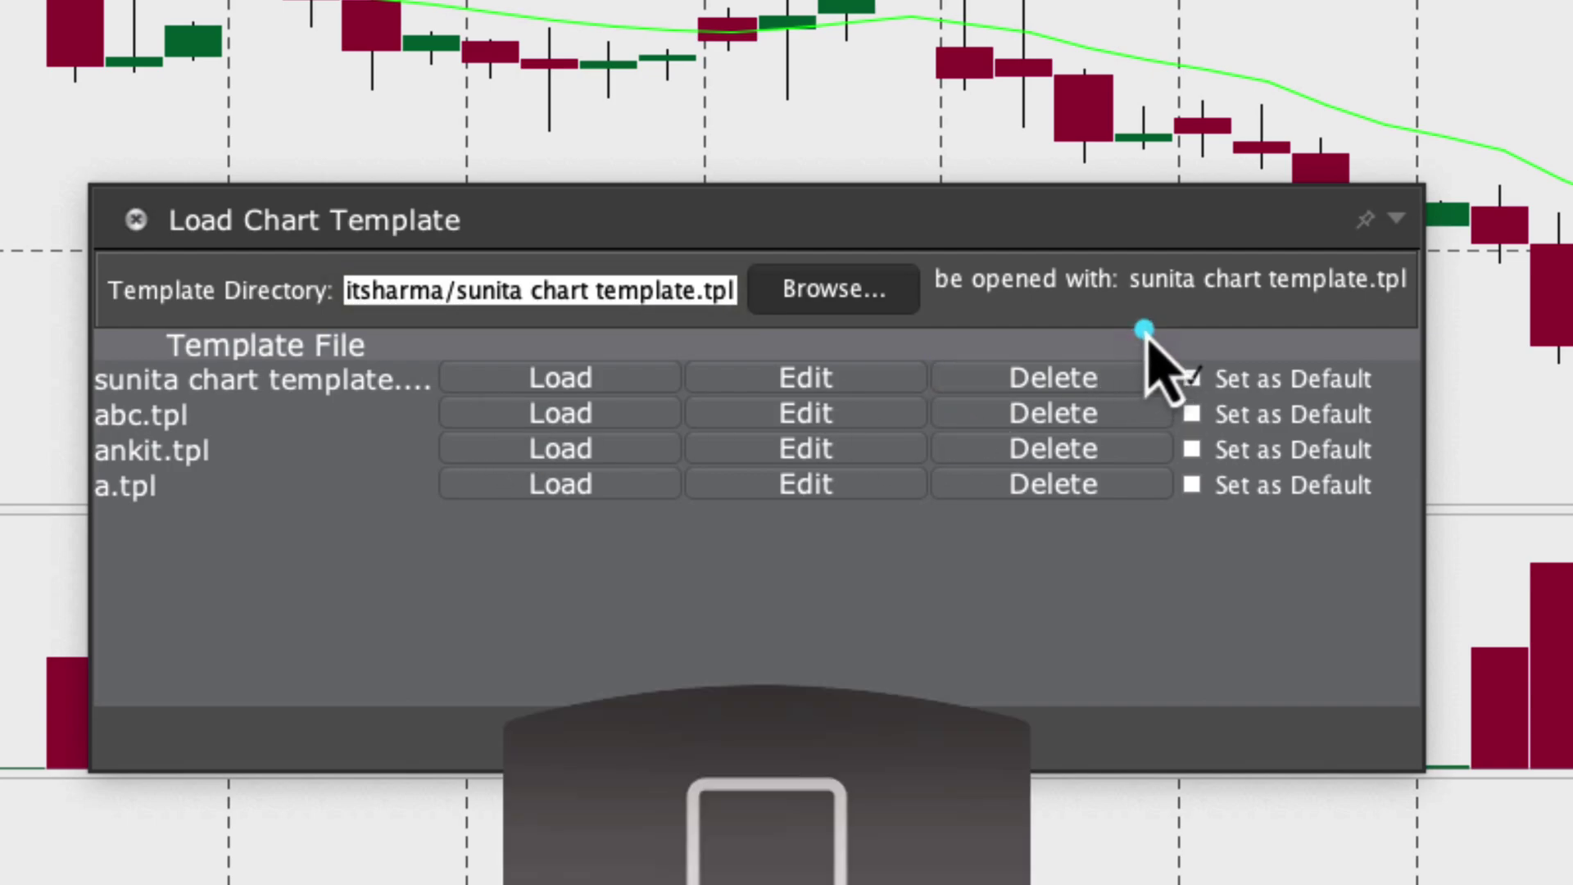
left_click(1192, 380)
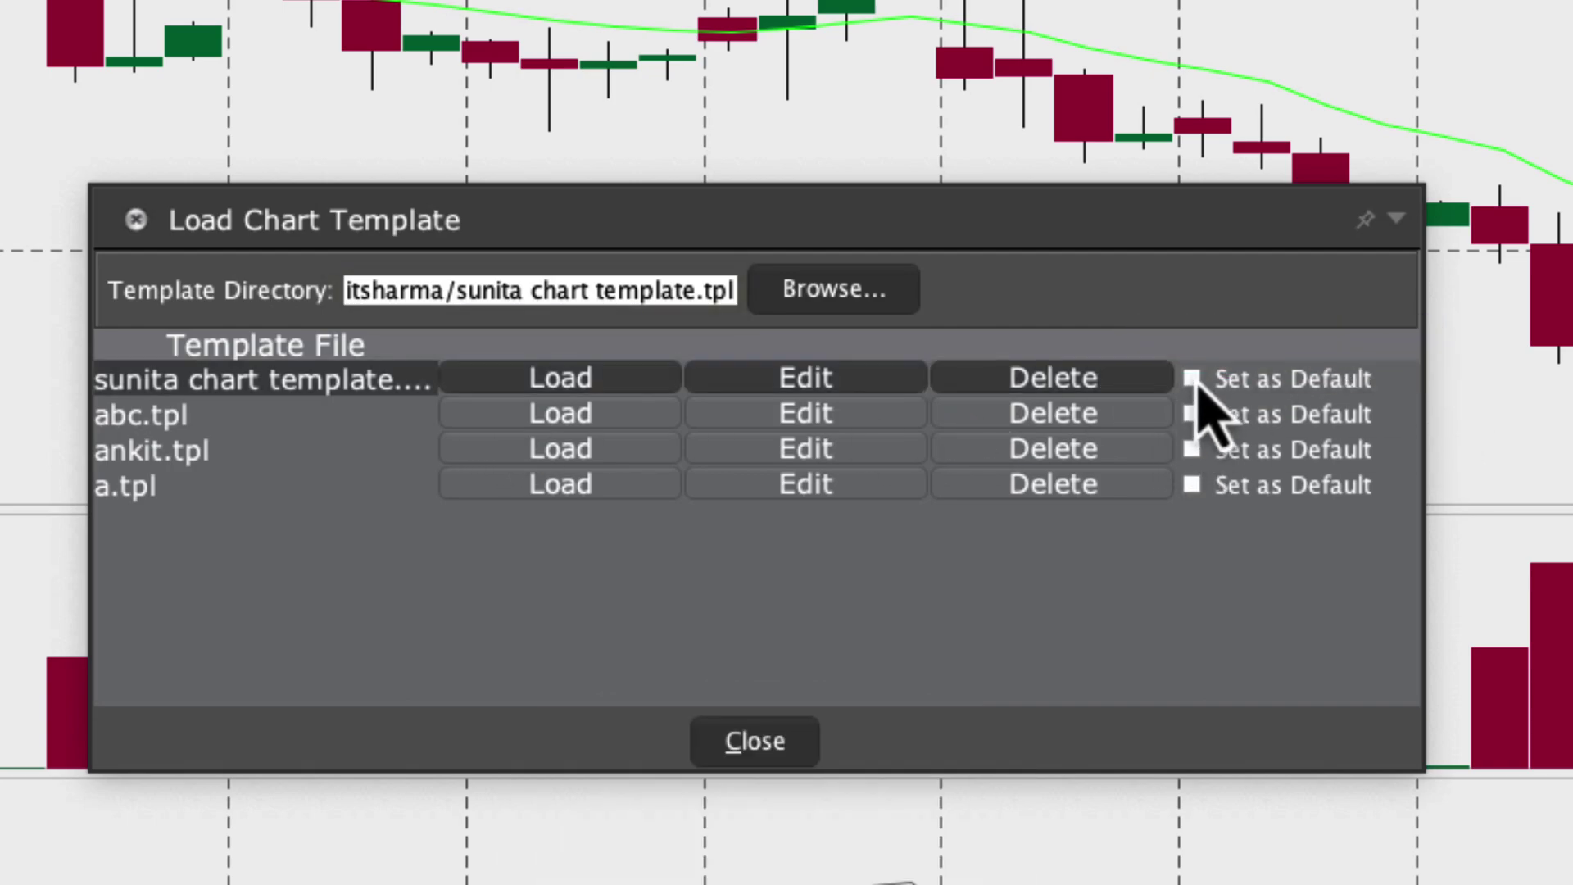
left_click(1192, 414)
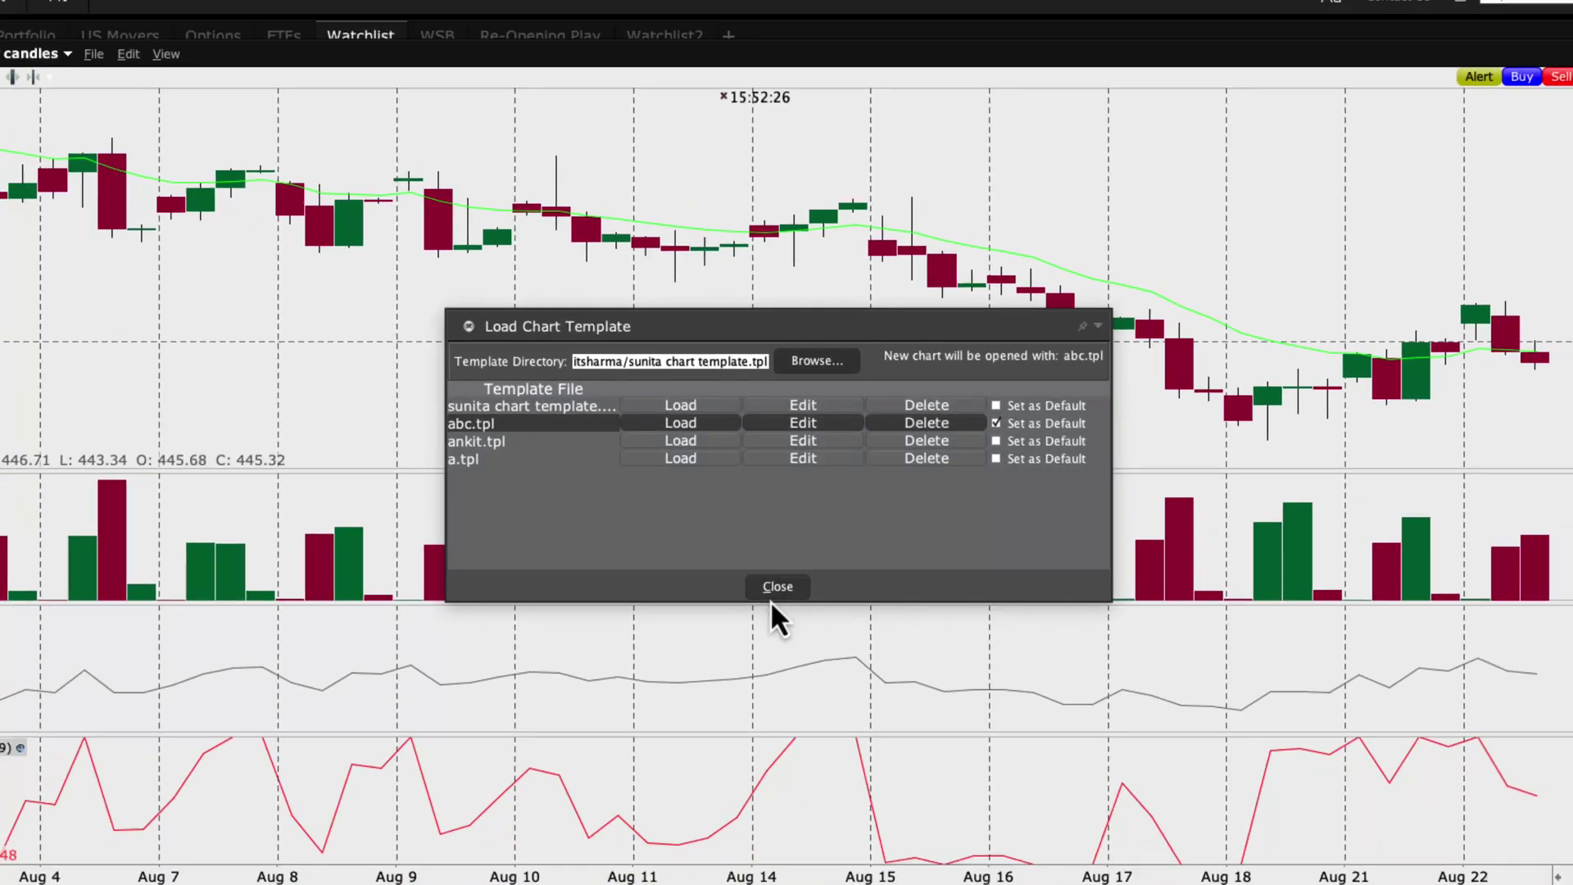
left_click(754, 741)
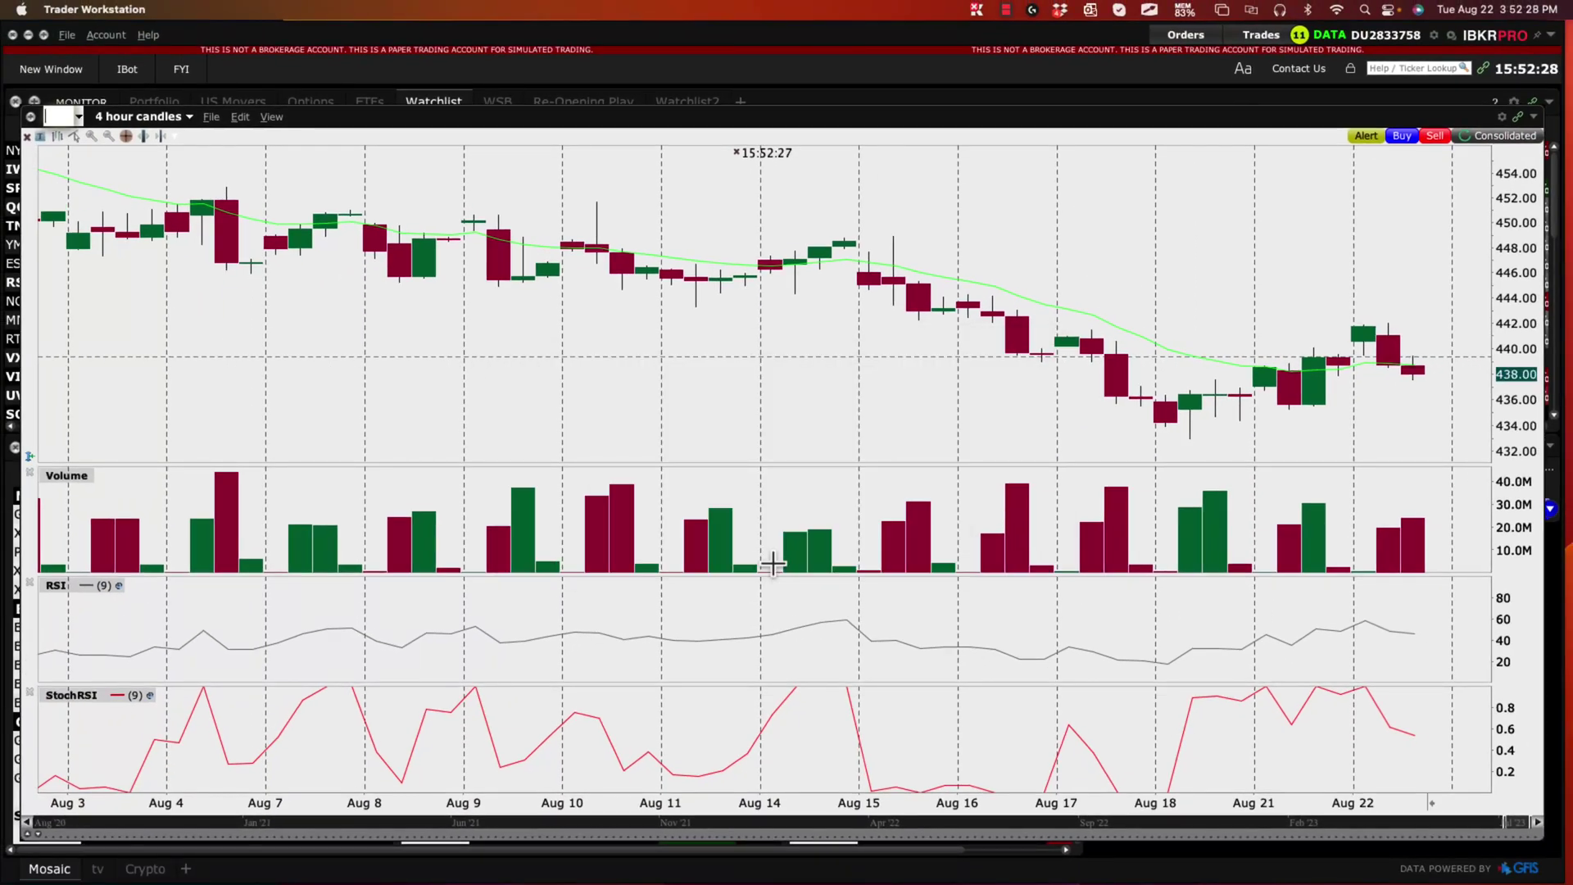